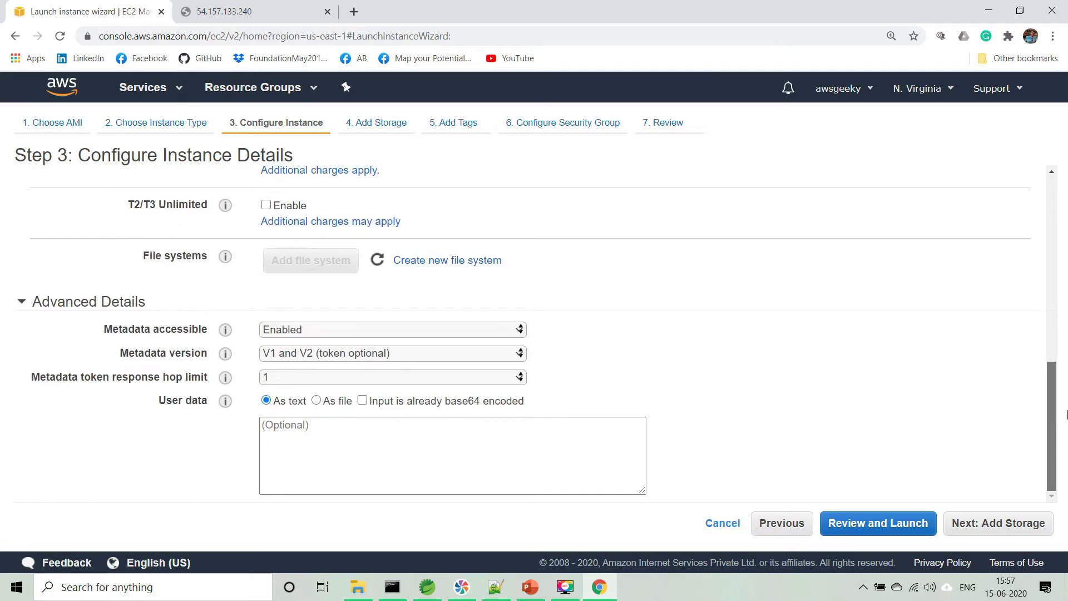
{"action": "left_click", "coordinate": [455, 455]}
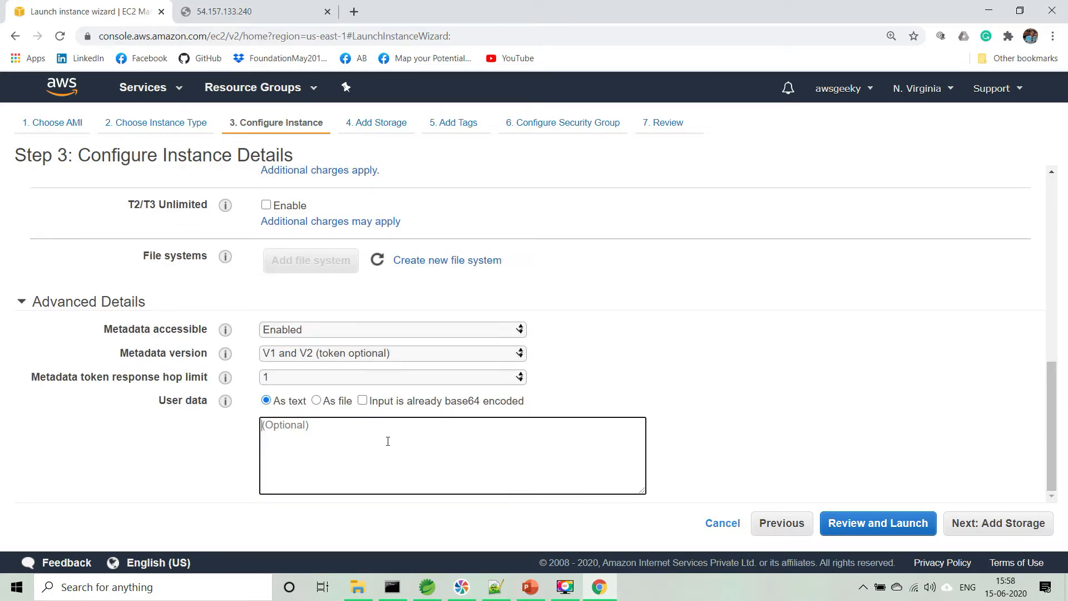
{"action": "type", "text": "http://169.254.169.254/latest/meta-data"}
{"action": "key", "text": "ctrl+a"}
{"action": "key", "text": "BackSpace"}
Step: Copy the #!/bin/bash httpd install script from Notepad++ and paste it as the new instance's user data
{"action": "left_click", "coordinate": [496, 588]}
{"action": "left_click_drag", "start_coordinate": [277, 125], "coordinate": [2, 60]}
{"action": "key", "text": "ctrl+c"}
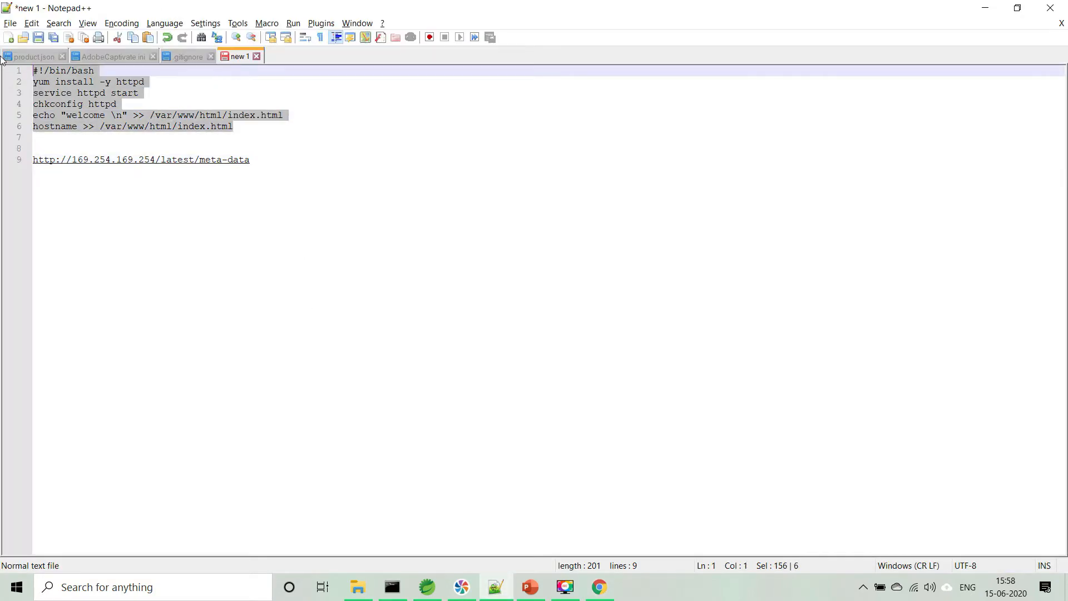
{"action": "left_click", "coordinate": [984, 10]}
{"action": "left_click", "coordinate": [392, 477]}
{"action": "key", "text": "ctrl+v"}
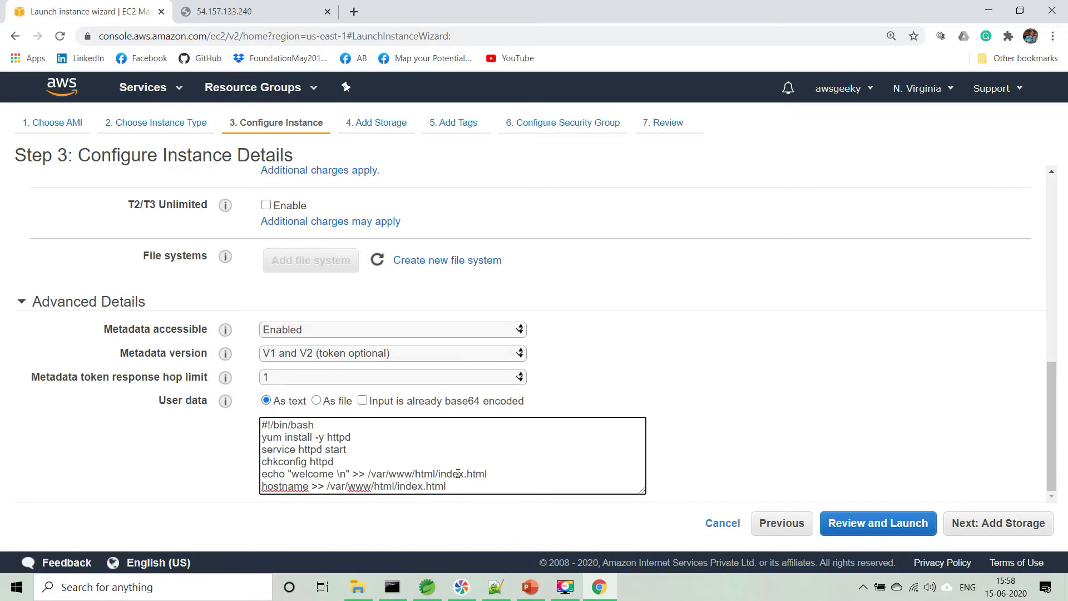
Step: Keep the default storage, add no tags, and proceed to the security group configuration
{"action": "left_click", "coordinate": [1001, 524]}
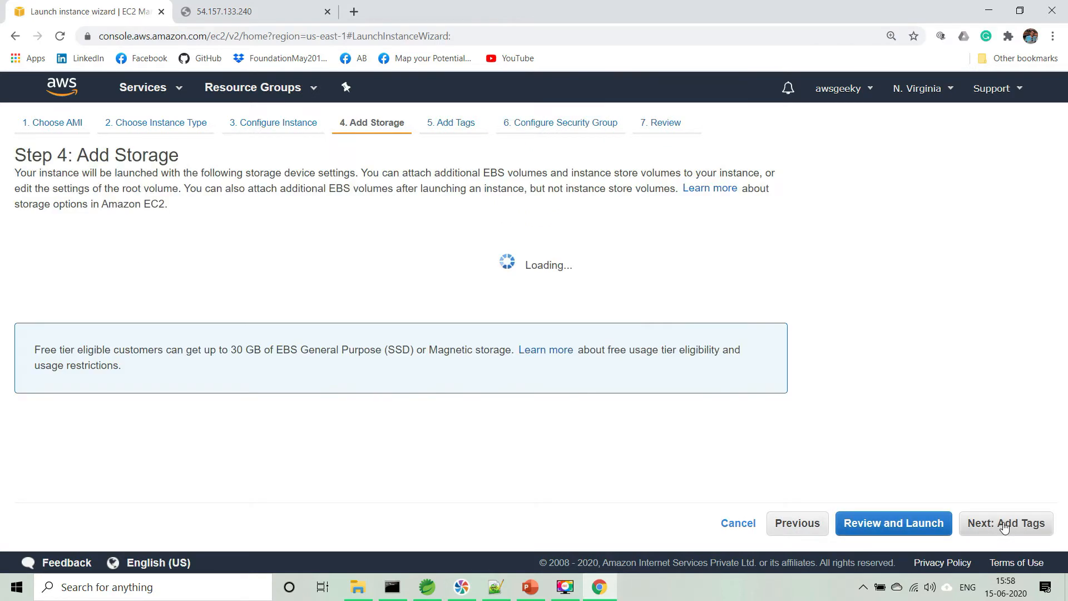
{"action": "left_click", "coordinate": [983, 524]}
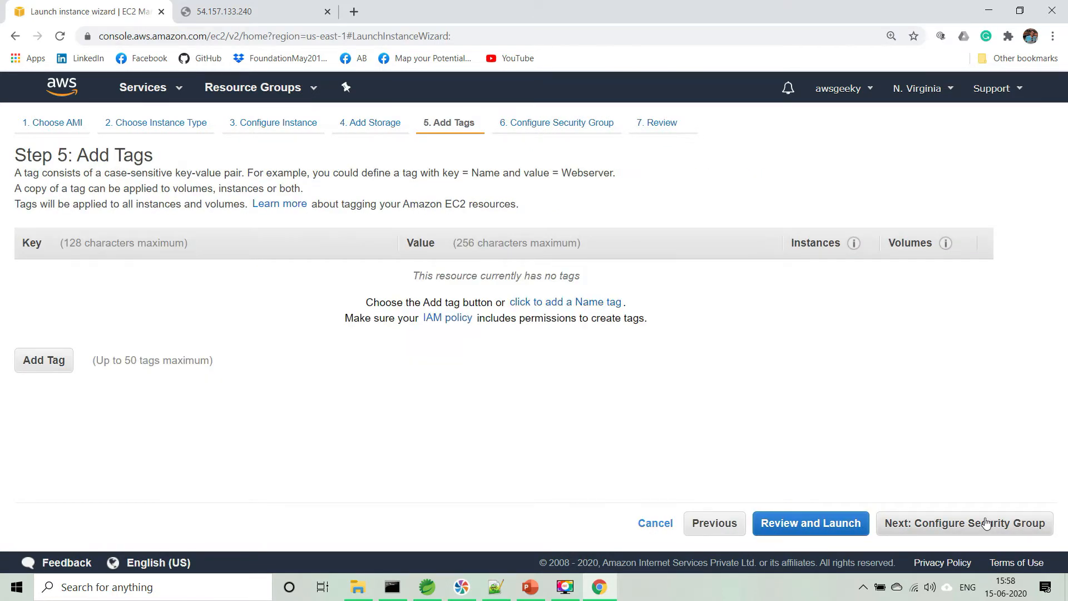
{"action": "left_click", "coordinate": [987, 523]}
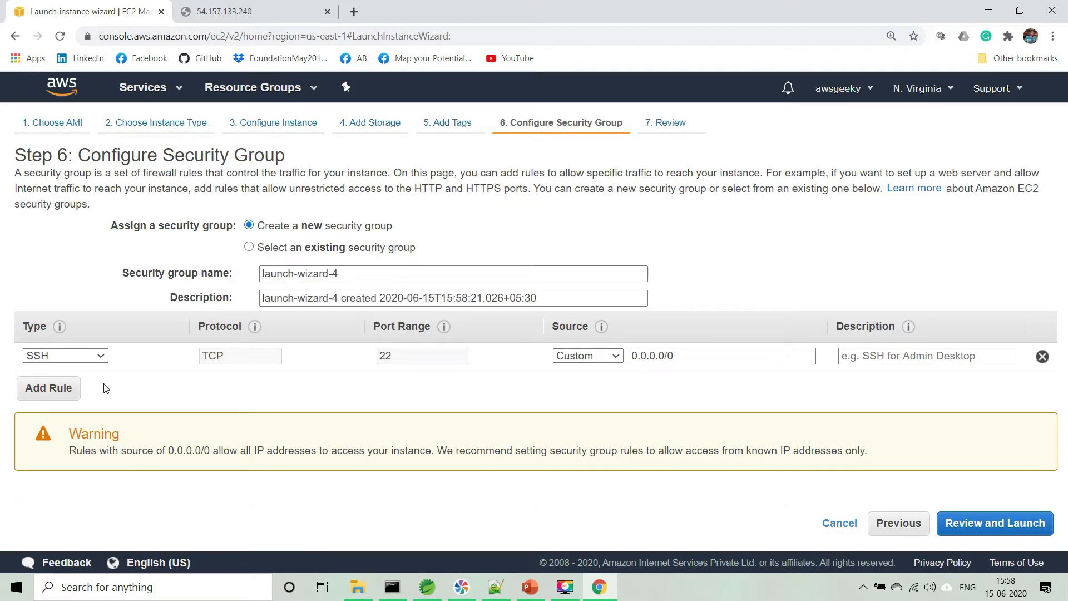
Step: Add an HTTP rule to the new security group and set the source of both the HTTP and SSH rules to Anywhere
{"action": "left_click", "coordinate": [56, 383]}
{"action": "left_click", "coordinate": [67, 383]}
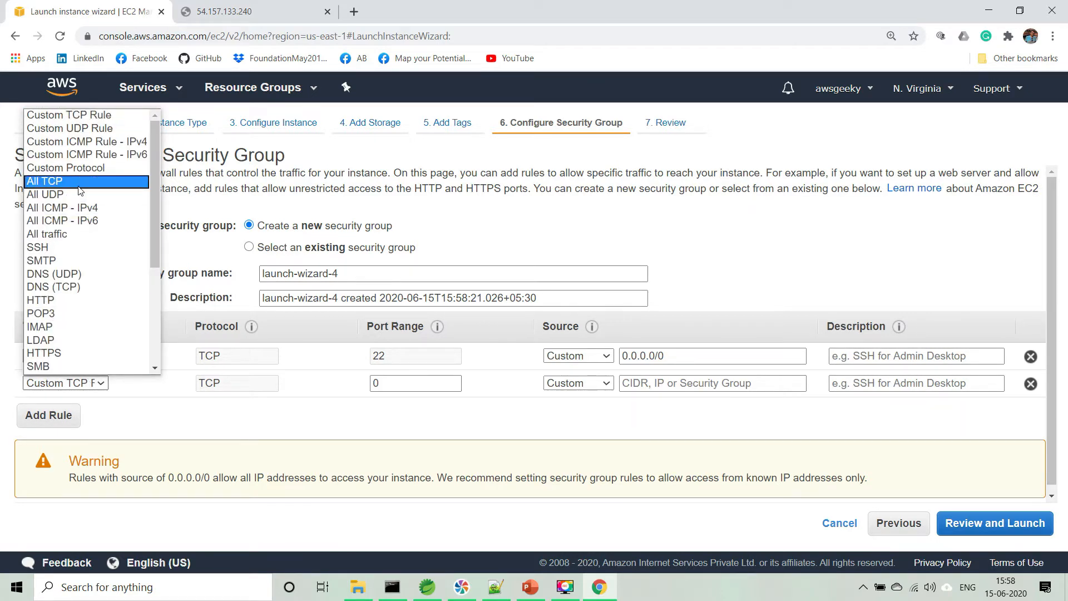
{"action": "key", "text": "h"}
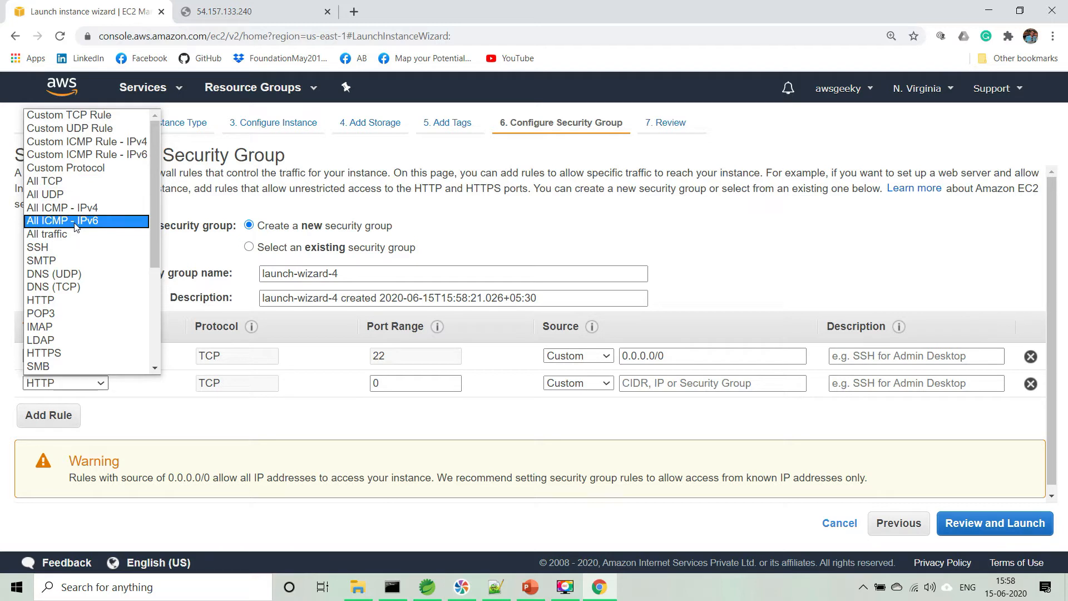
{"action": "key", "text": "Return"}
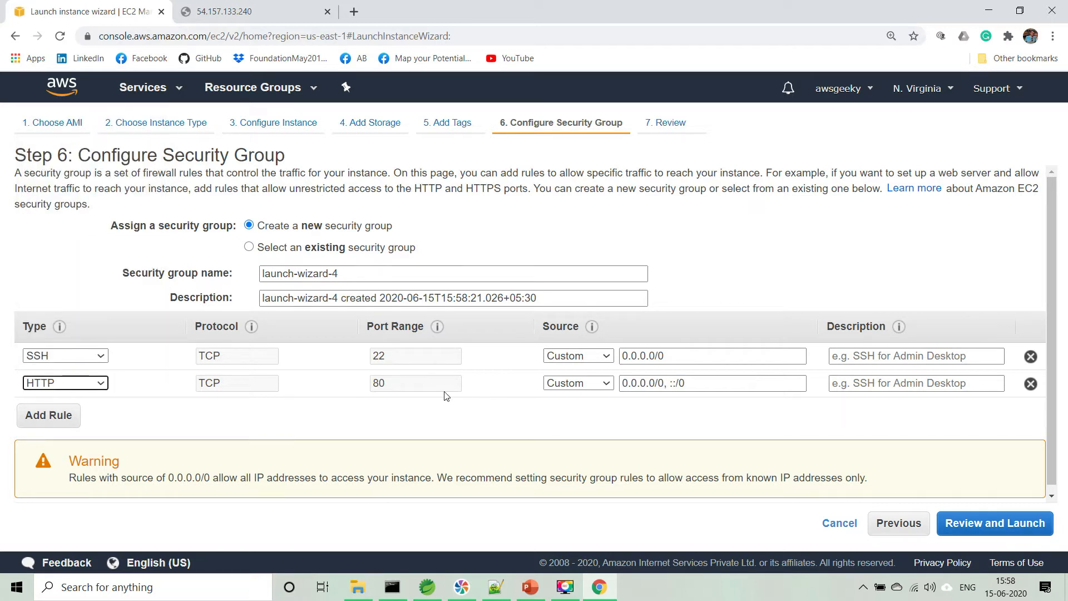
{"action": "left_click", "coordinate": [584, 384]}
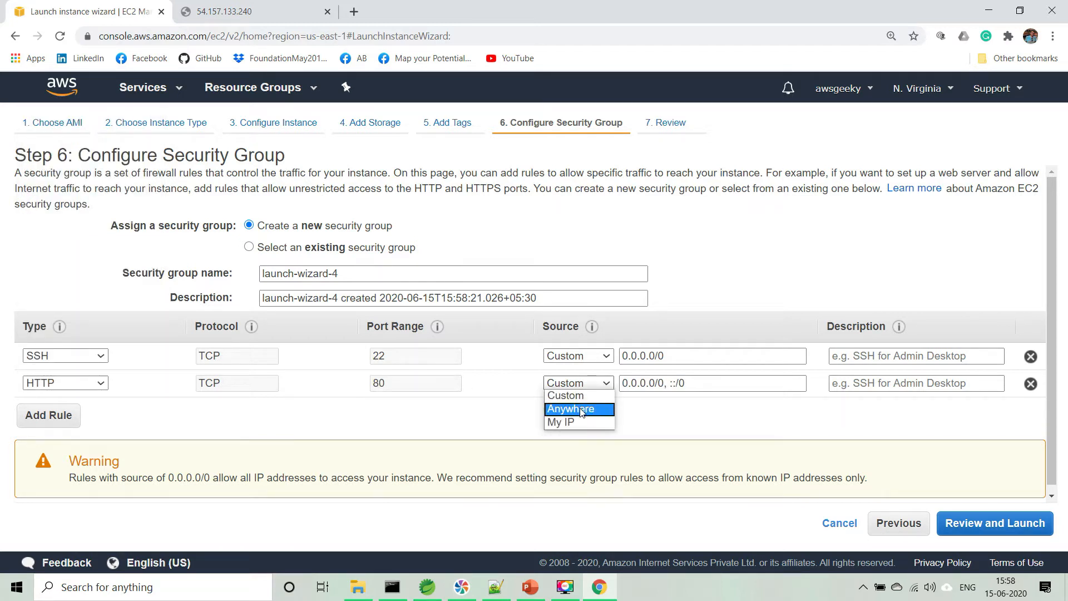
{"action": "left_click", "coordinate": [582, 410]}
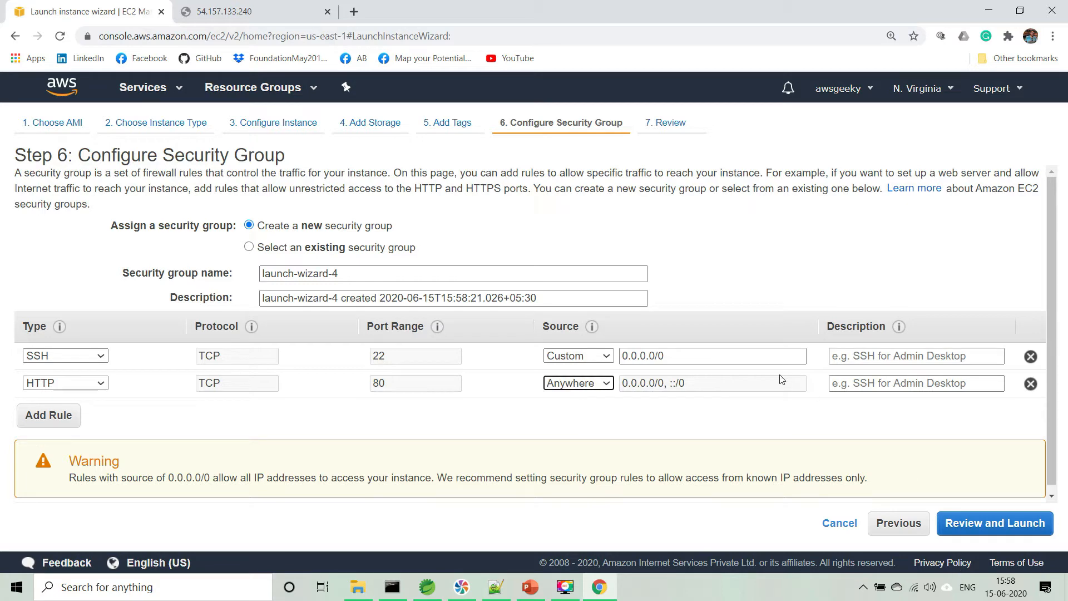
{"action": "left_click", "coordinate": [581, 356]}
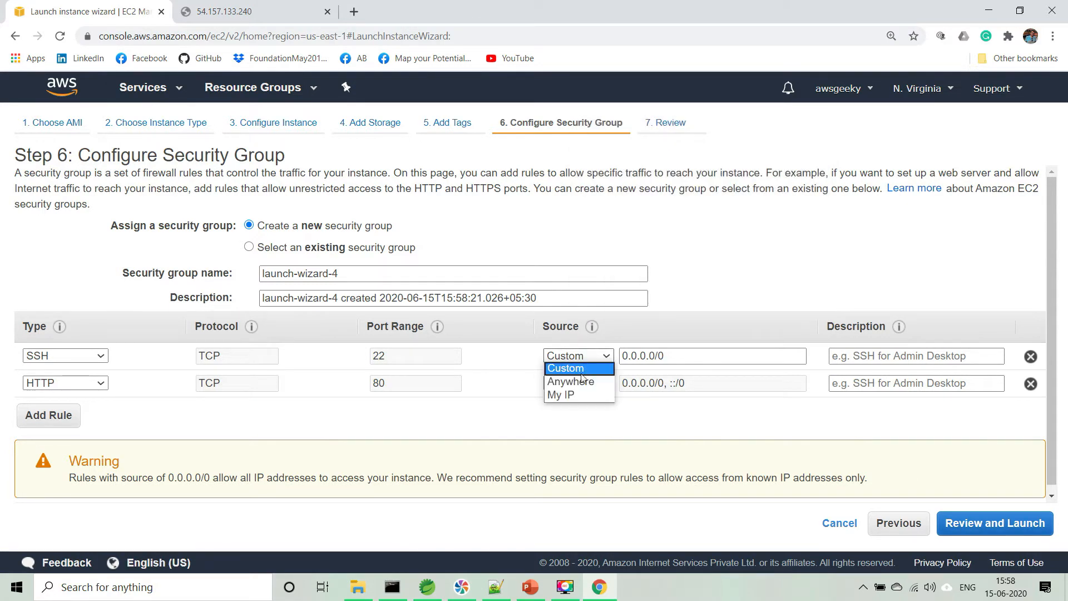
{"action": "left_click", "coordinate": [565, 372]}
Step: Review and launch the instance with the existing key pair CD_Auth, acknowledging access to its private key file
{"action": "left_click", "coordinate": [998, 524]}
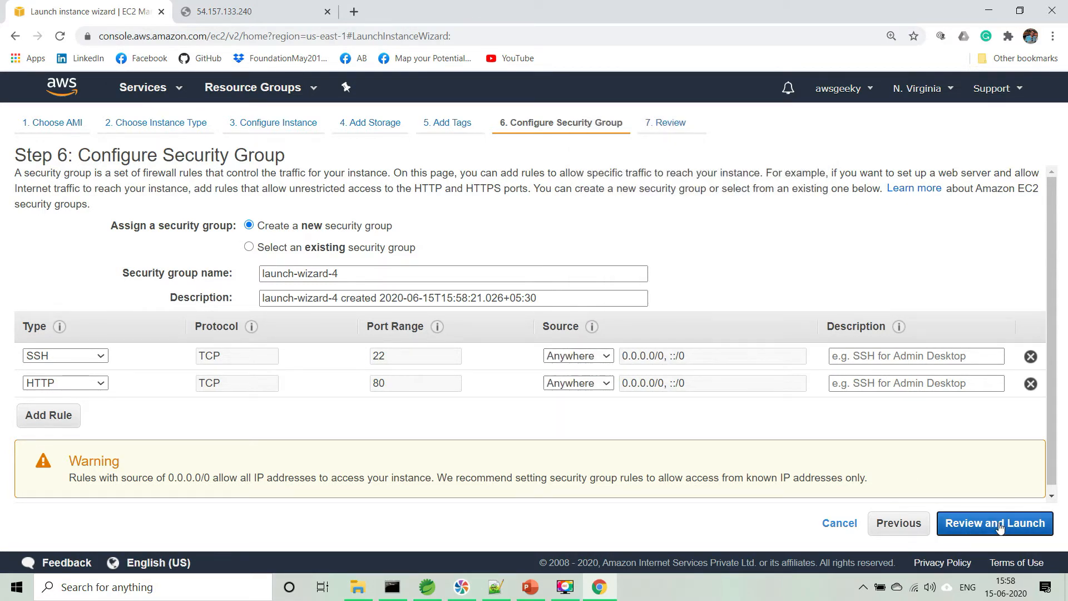
{"action": "left_click", "coordinate": [1000, 526]}
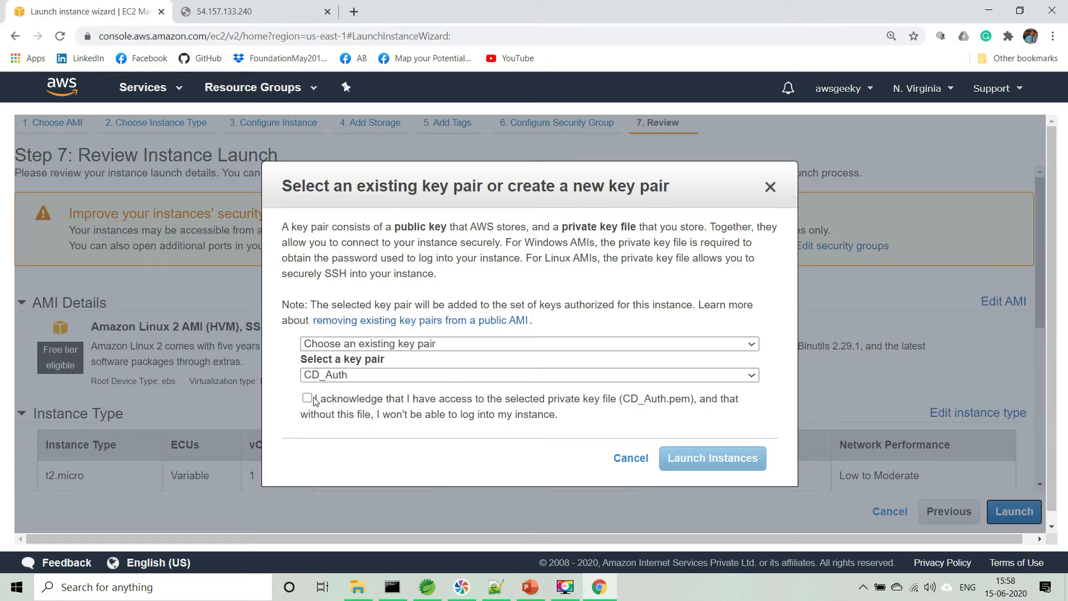
{"action": "left_click", "coordinate": [307, 399]}
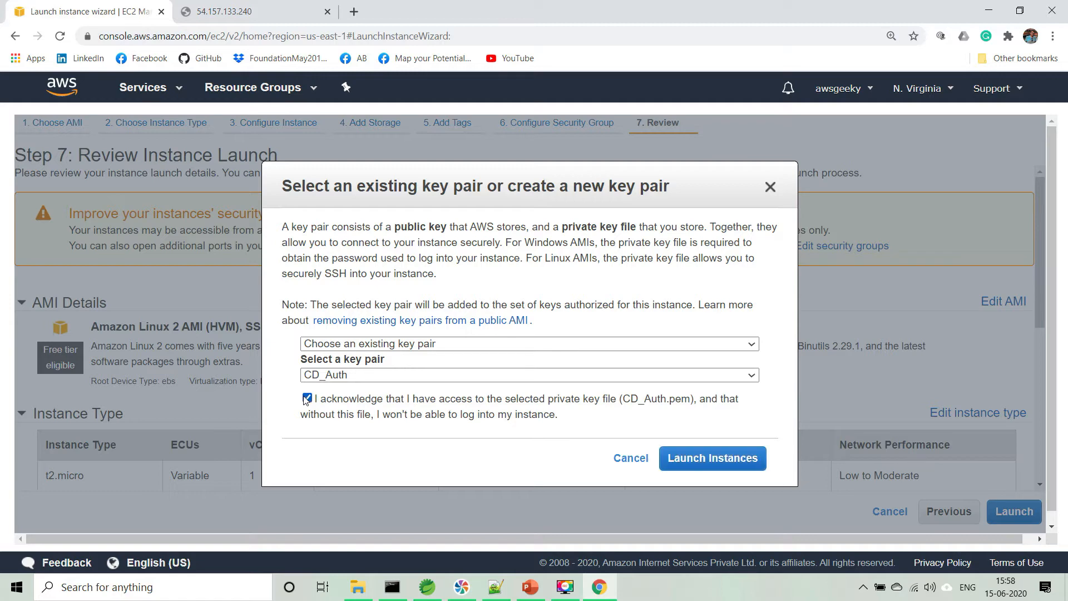
{"action": "left_click", "coordinate": [695, 463]}
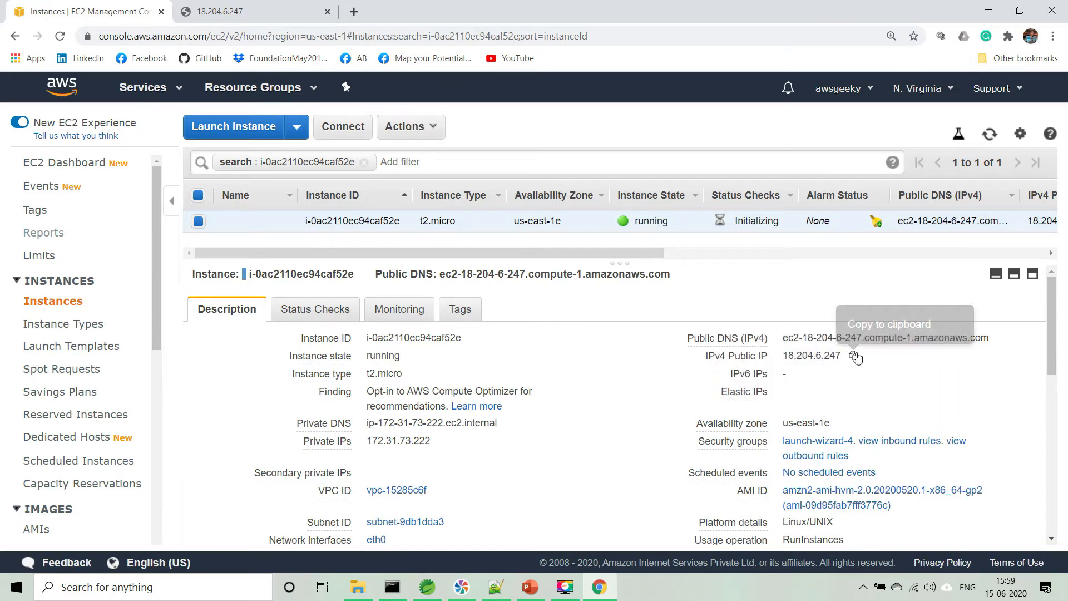
Step: Replace the old page tab with a new one that loads the instance's IPv4 public IP, and examine the served welcome text
{"action": "left_click", "coordinate": [855, 356]}
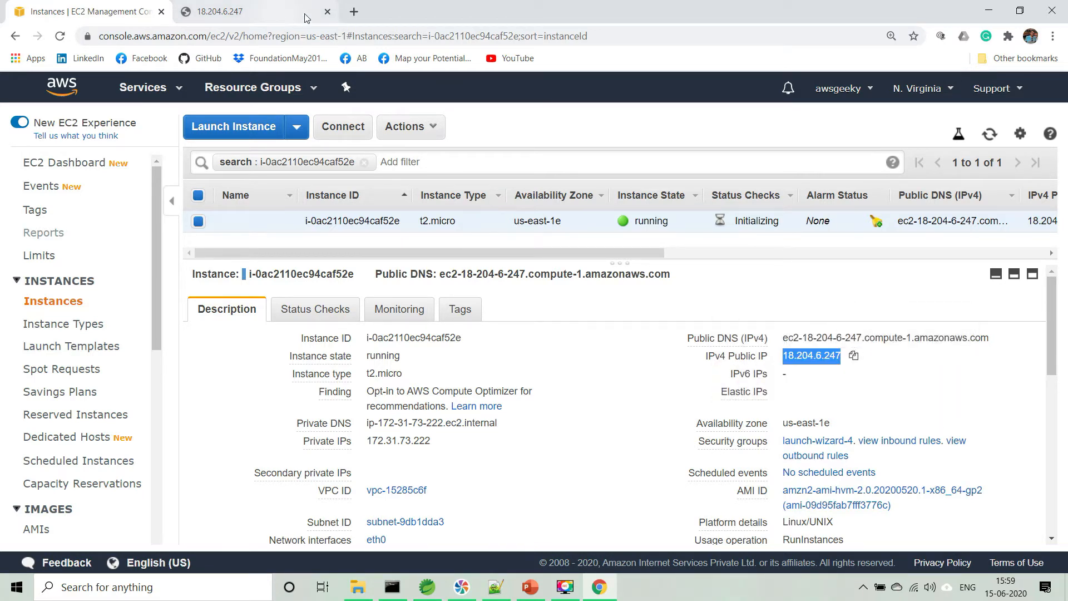
{"action": "left_click", "coordinate": [327, 12]}
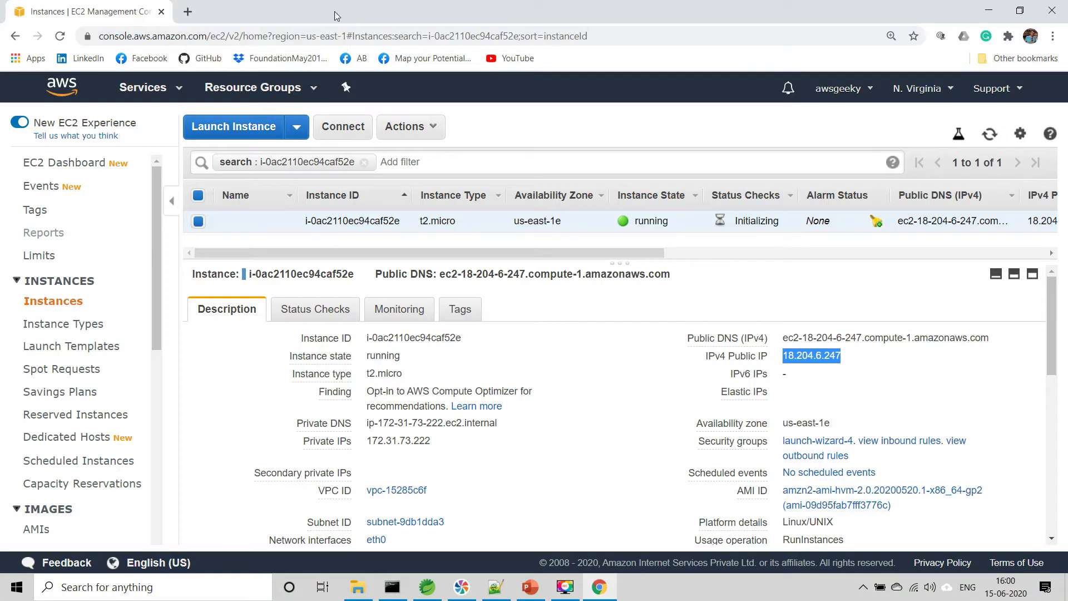
{"action": "left_click", "coordinate": [188, 11]}
{"action": "key", "text": "ctrl+v"}
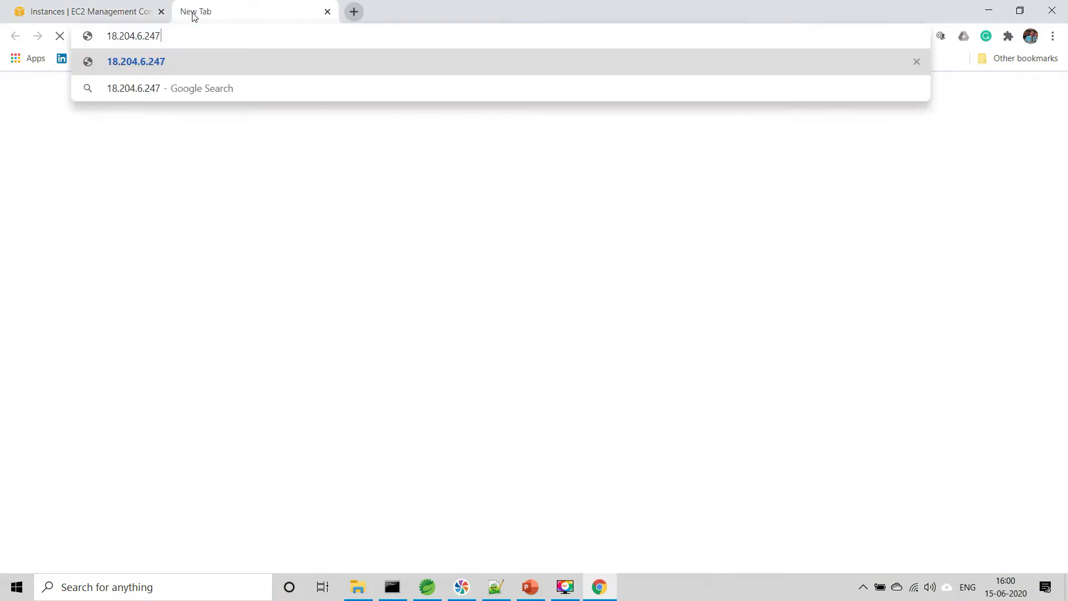
{"action": "key", "text": "Return"}
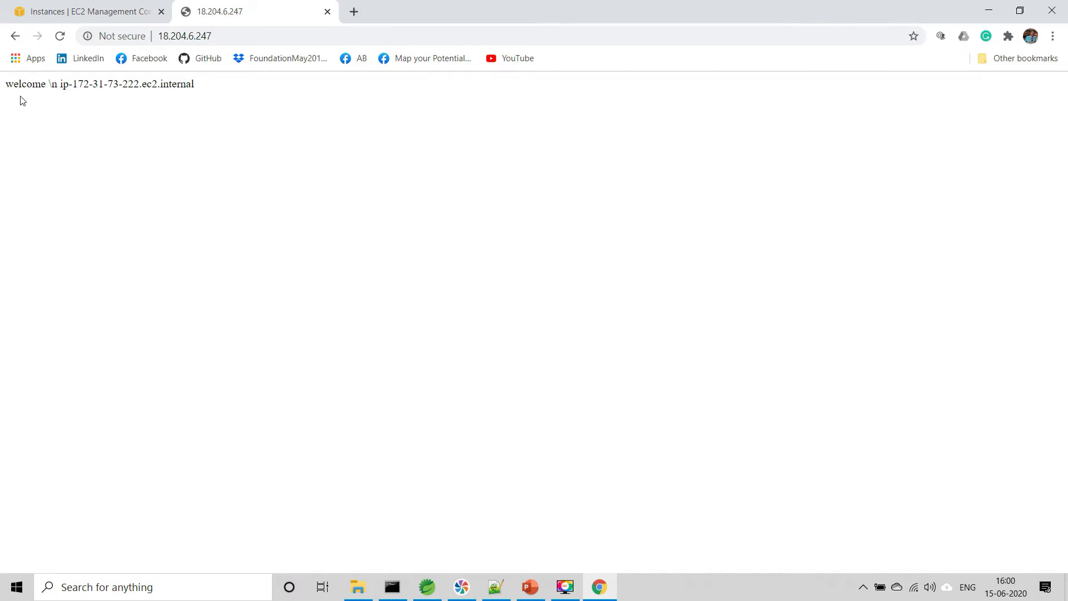
{"action": "left_click_drag", "start_coordinate": [9, 85], "coordinate": [213, 89]}
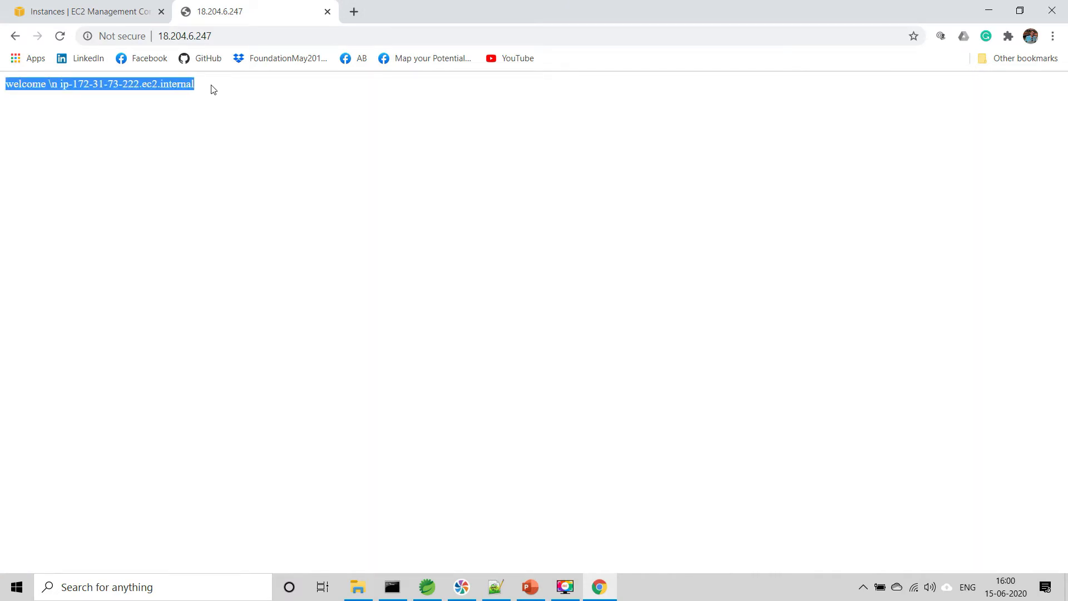
{"action": "left_click", "coordinate": [213, 89]}
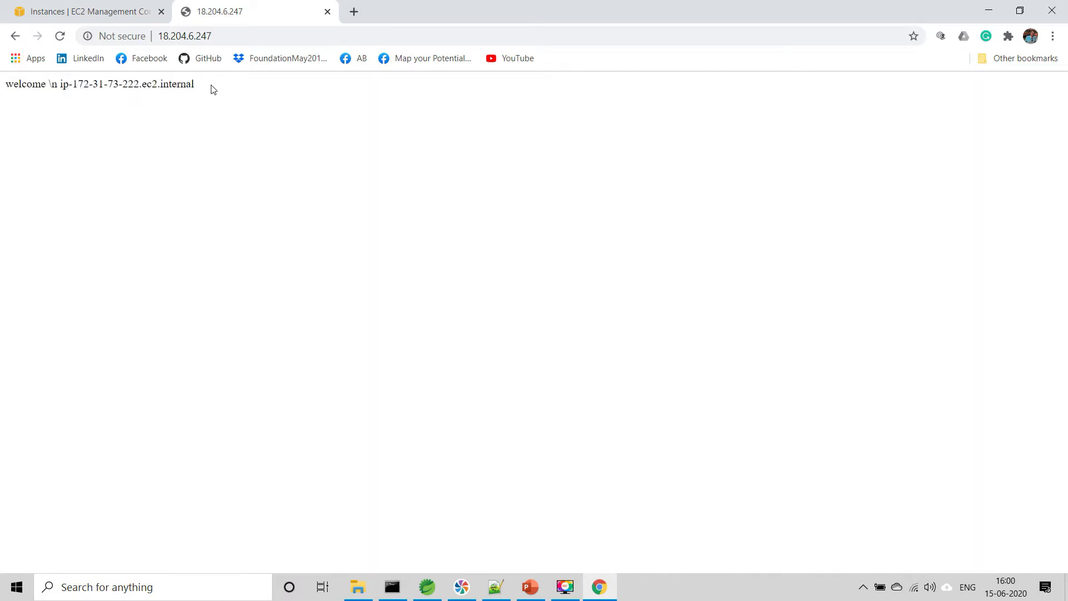
{"action": "left_click", "coordinate": [226, 39]}
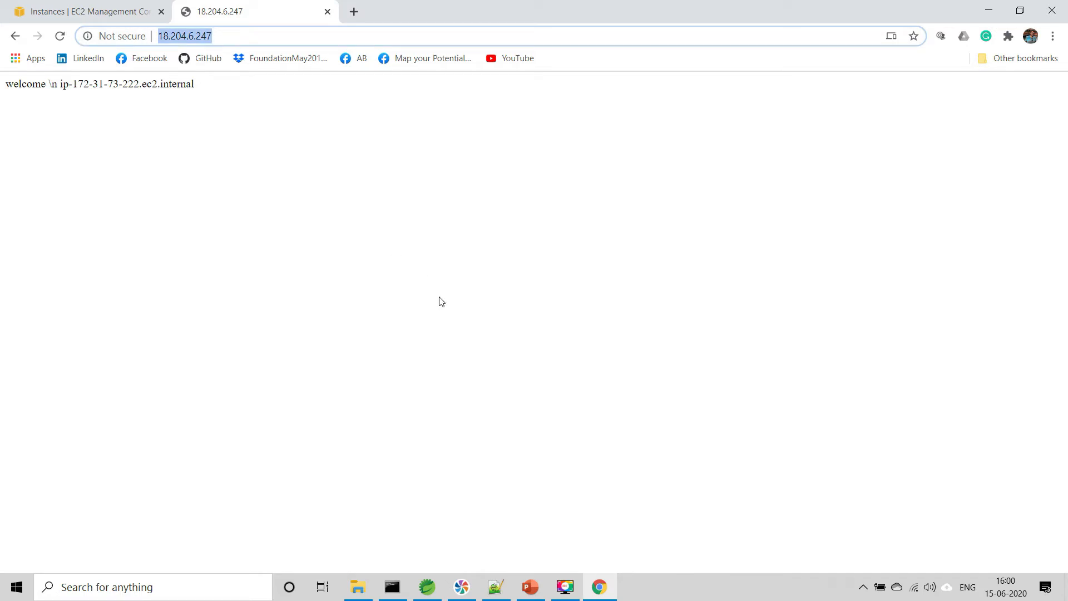
{"action": "key", "text": "super+r"}
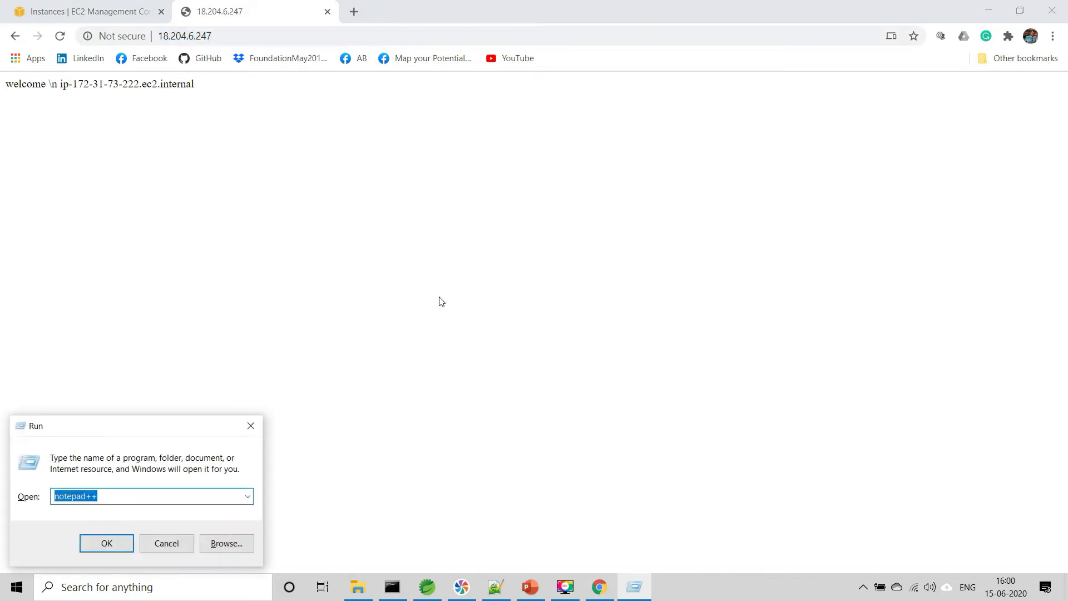
{"action": "type", "text": "nop"}
{"action": "key", "text": "BackSpace"}
{"action": "type", "text": "t"}
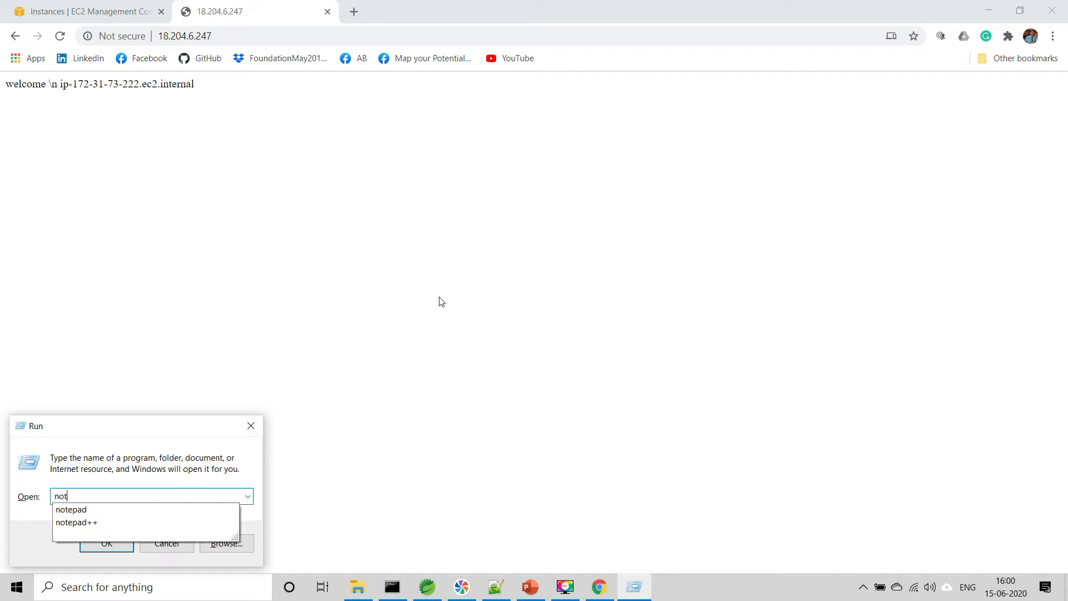
{"action": "type", "text": "e"}
{"action": "key", "text": "Down"}
{"action": "key", "text": "Return"}
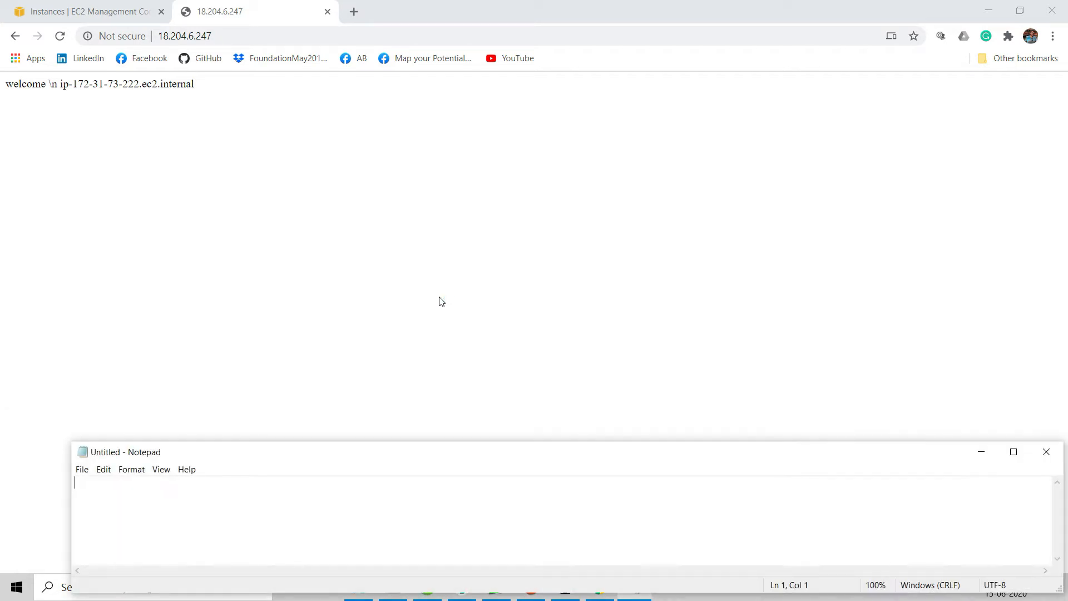
{"action": "key", "text": "ctrl+v"}
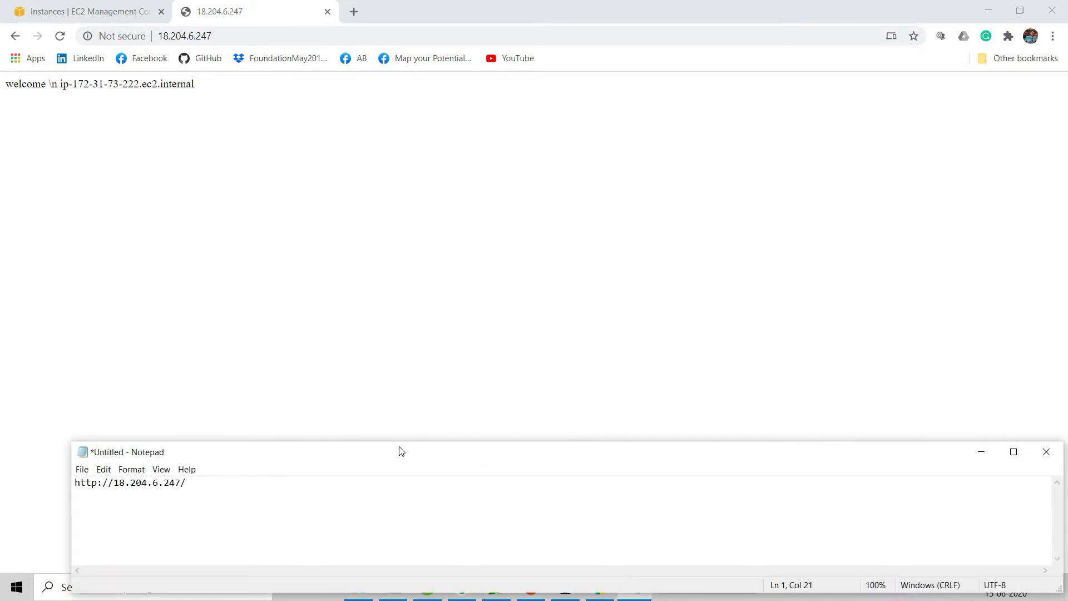
Step: Move the Notepad window up over the empty page area and set its font size to 22
{"action": "left_click_drag", "start_coordinate": [402, 459], "coordinate": [452, 216]}
{"action": "key", "text": "ctrl+a"}
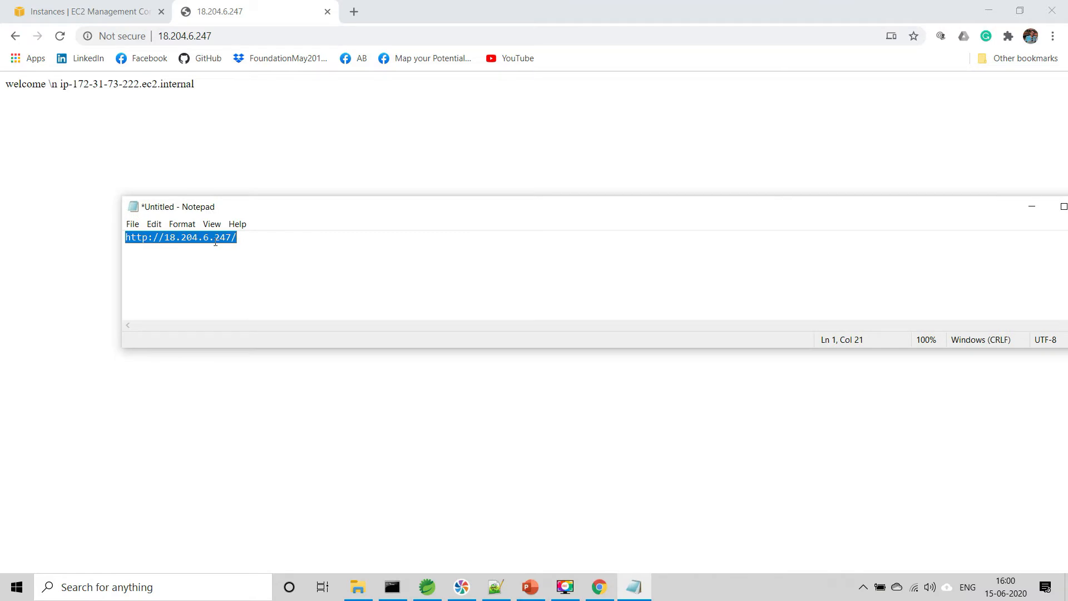
{"action": "left_click", "coordinate": [182, 223]}
{"action": "left_click", "coordinate": [199, 250]}
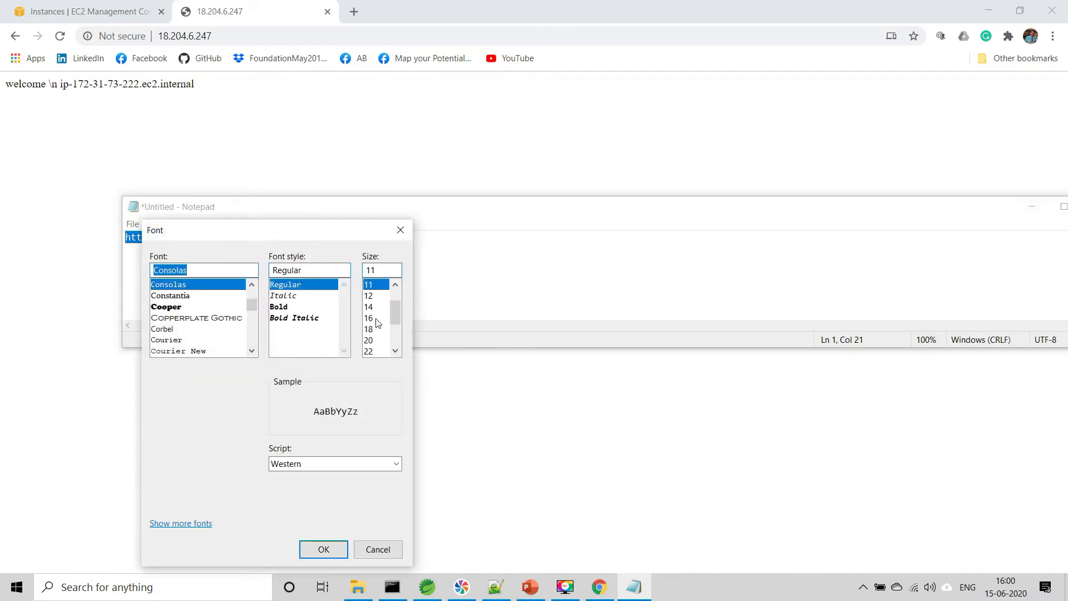
{"action": "left_click", "coordinate": [369, 351]}
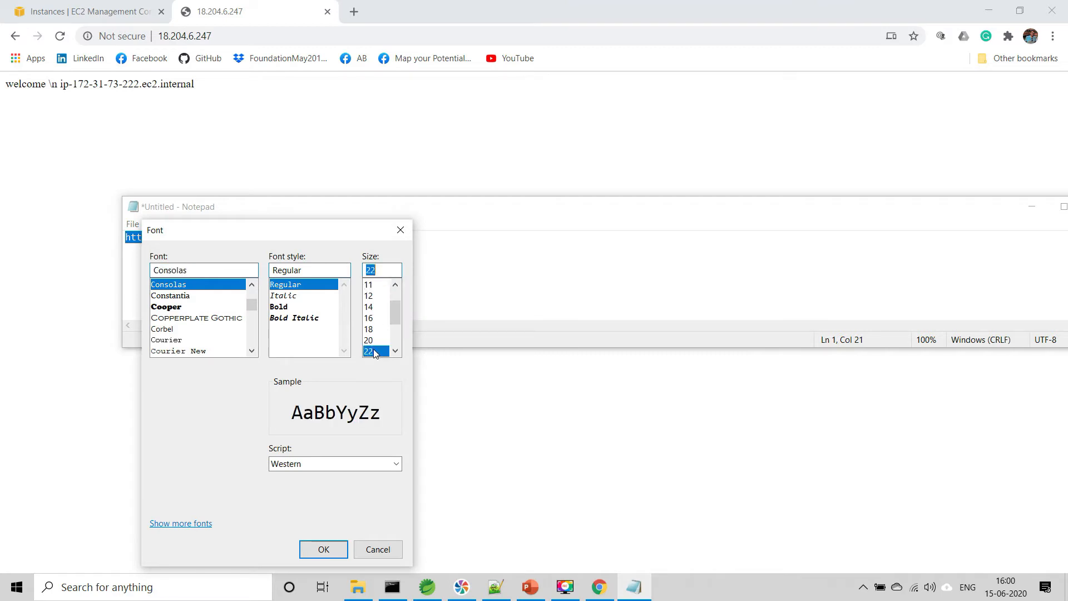
{"action": "left_click", "coordinate": [323, 549]}
{"action": "left_click", "coordinate": [396, 248]}
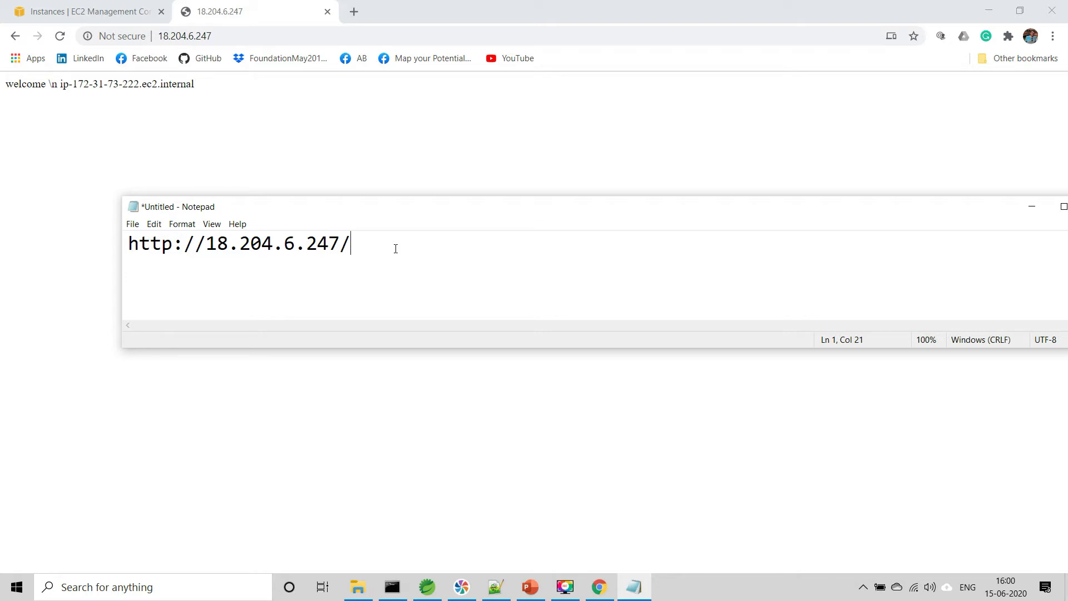
Step: Return to the EC2 console, stop the running instance and refresh its page to check the state
{"action": "left_click", "coordinate": [94, 6]}
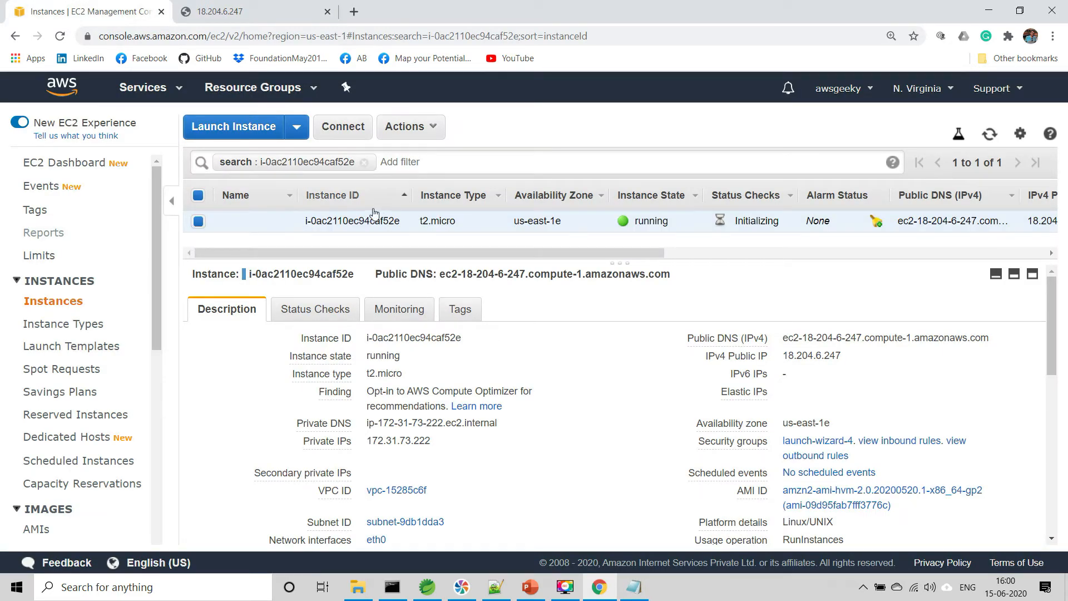
{"action": "left_click", "coordinate": [405, 126]}
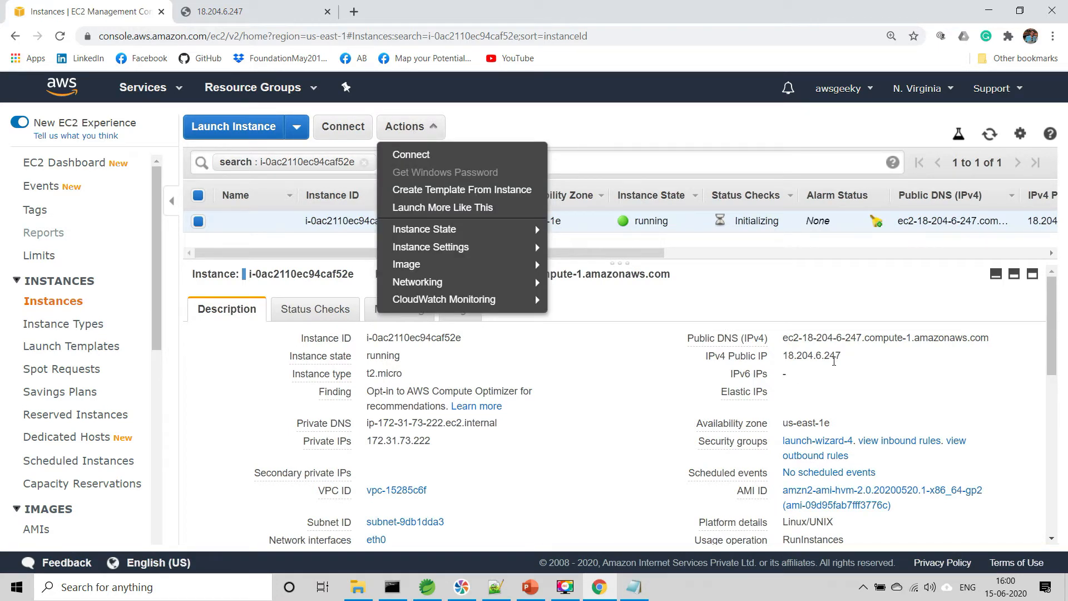
{"action": "mouse_move", "coordinate": [501, 229]}
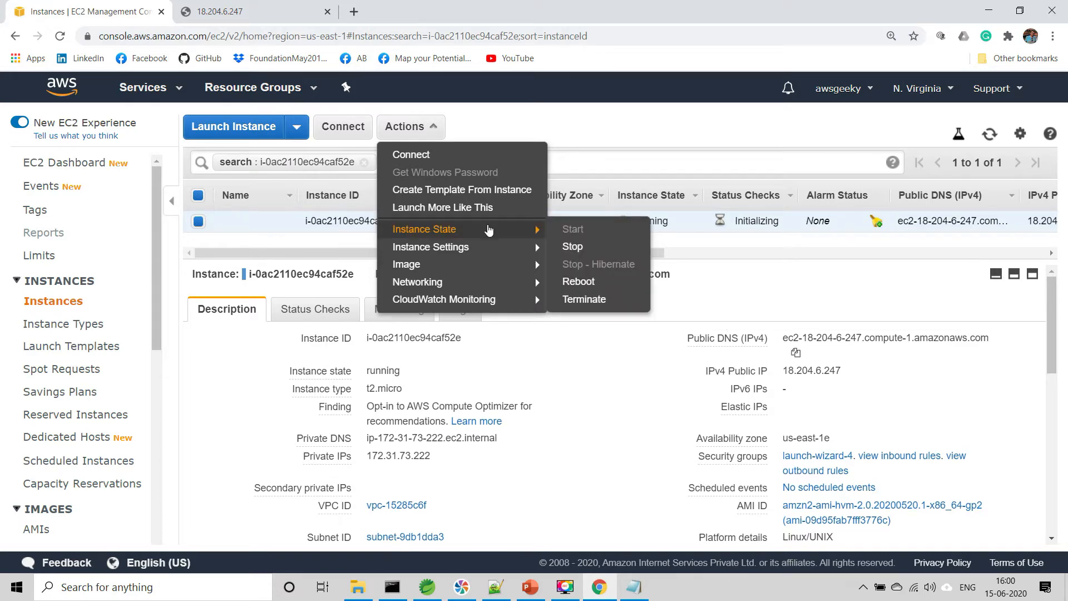
{"action": "left_click", "coordinate": [573, 247]}
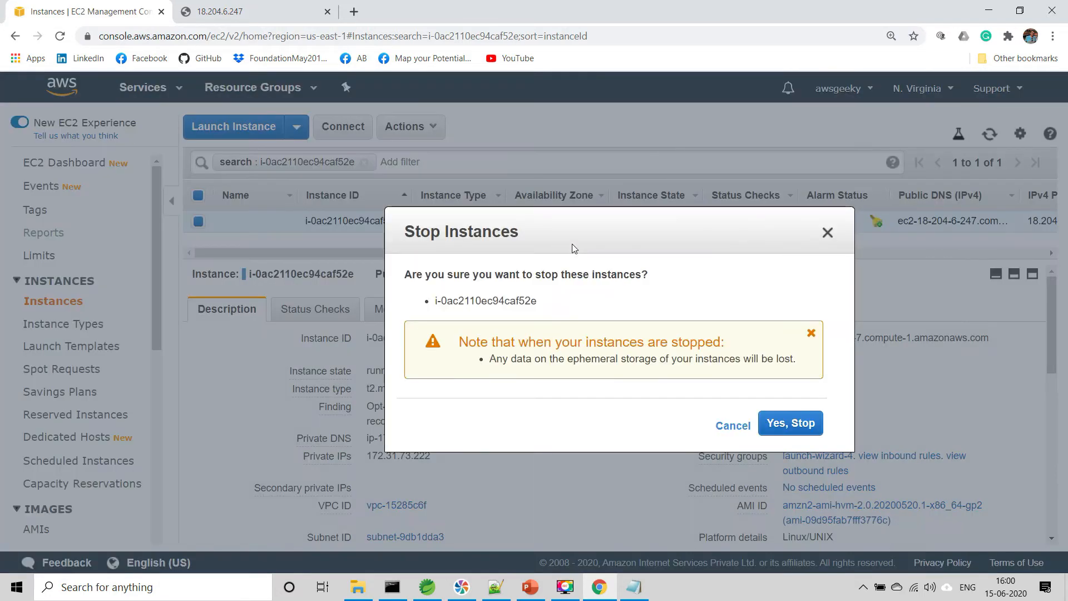
{"action": "left_click", "coordinate": [794, 421]}
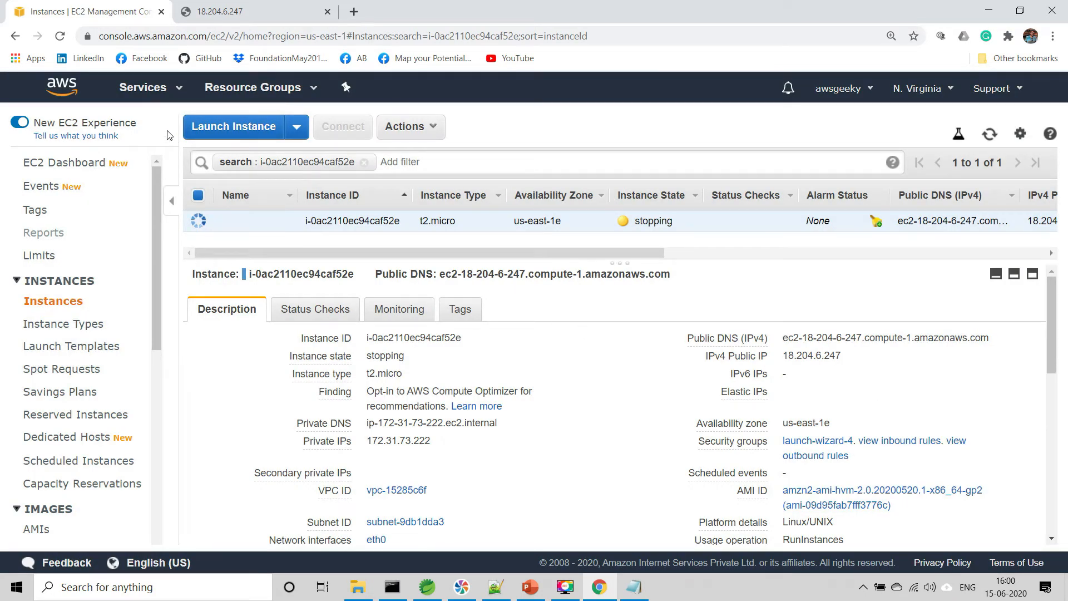
{"action": "left_click", "coordinate": [61, 36]}
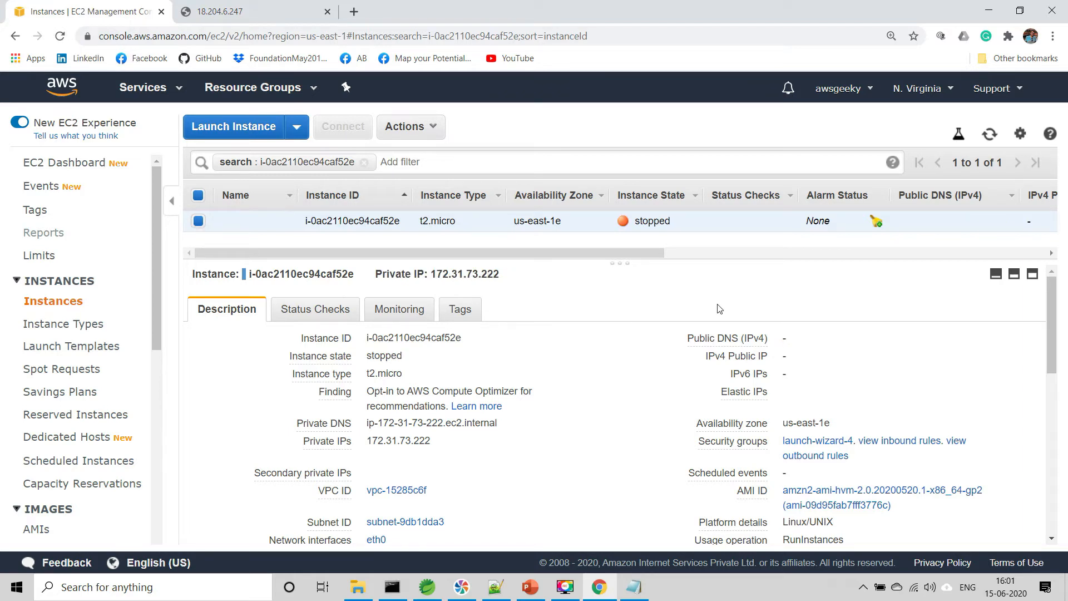
Step: Start the stopped EC2 instance again and confirm the start request
{"action": "left_click", "coordinate": [411, 127]}
{"action": "mouse_move", "coordinate": [417, 234]}
{"action": "left_click", "coordinate": [550, 234]}
{"action": "left_click", "coordinate": [738, 393]}
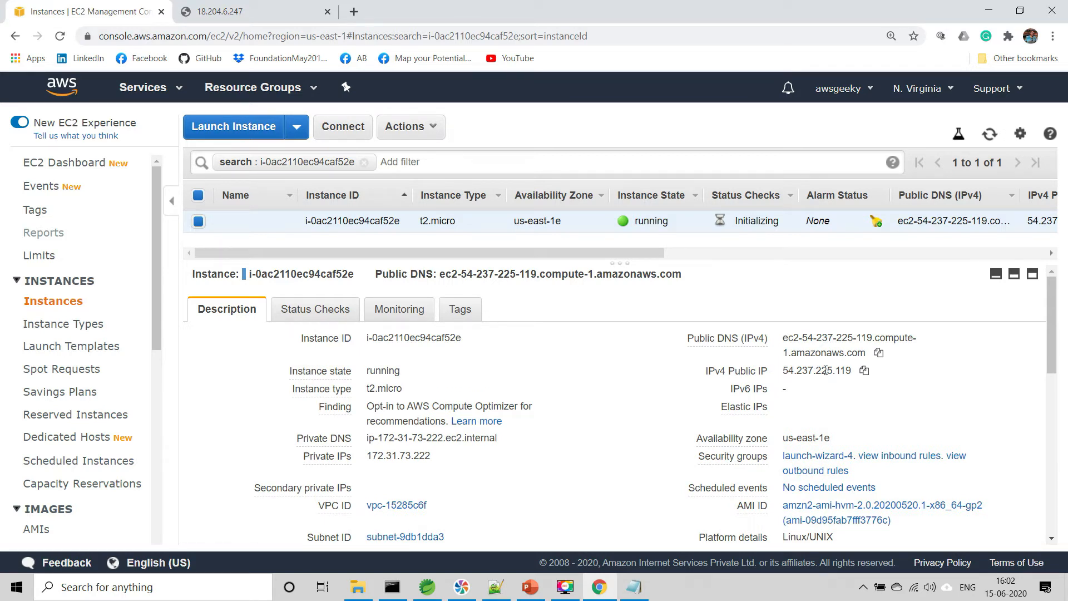
Step: Copy the instance's IPv4 public IP 54.237.225.119 onto a second line in Notepad and highlight the original IP in the first line for comparison
{"action": "left_click", "coordinate": [862, 371]}
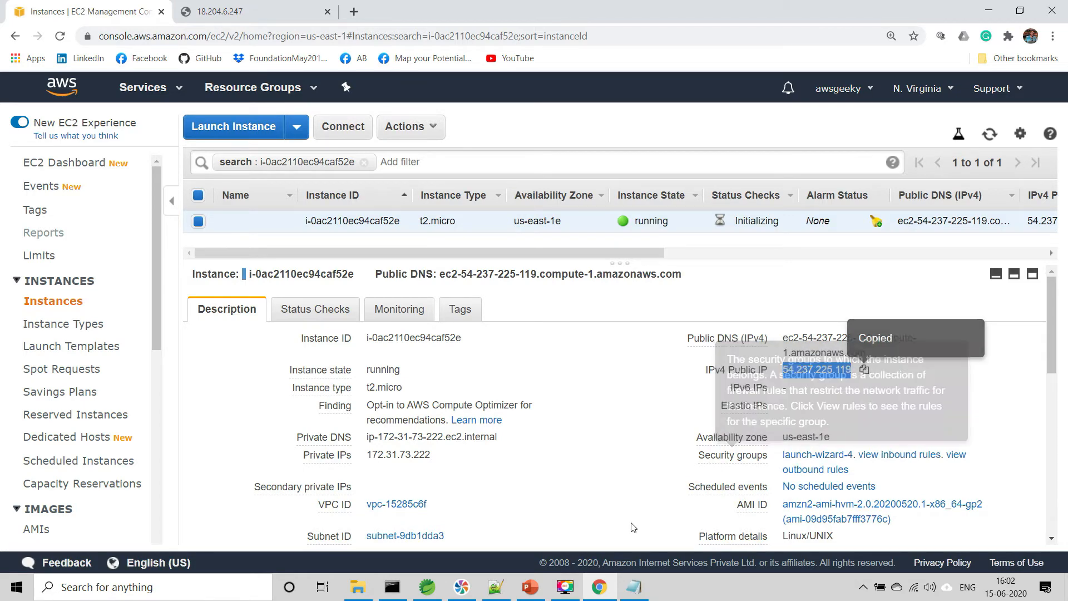
{"action": "left_click", "coordinate": [634, 585]}
{"action": "key", "text": "Return"}
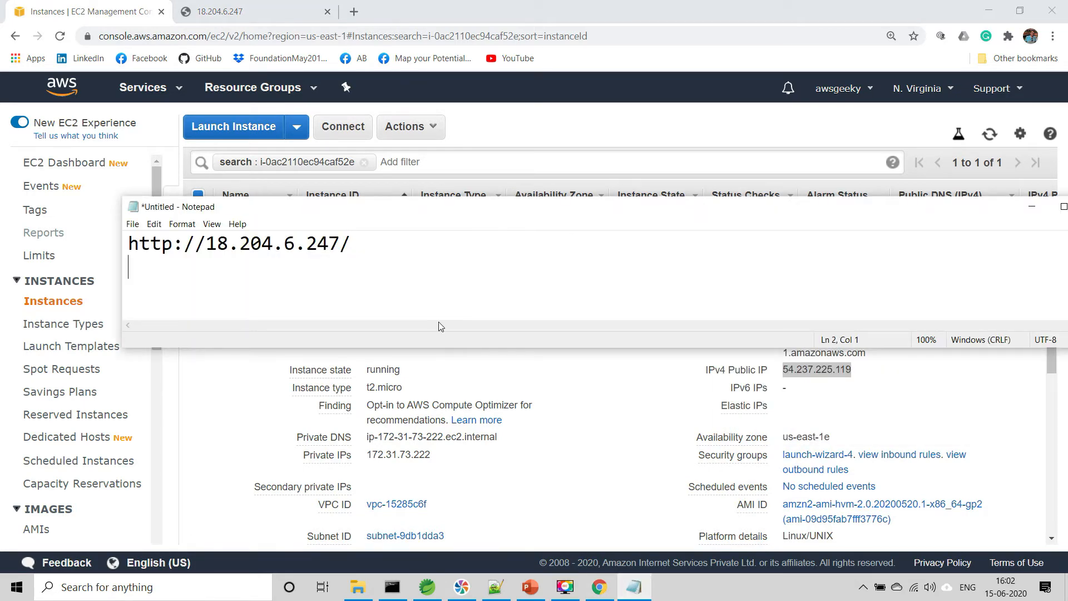
{"action": "key", "text": "ctrl+v"}
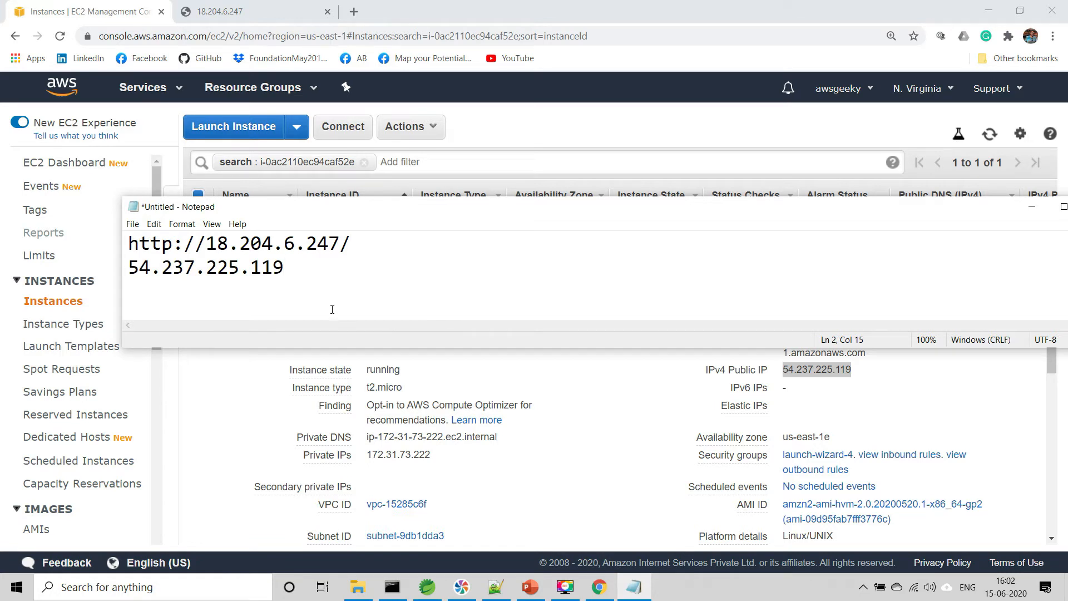
{"action": "left_click", "coordinate": [207, 244]}
{"action": "left_click_drag", "start_coordinate": [207, 243], "coordinate": [336, 243]}
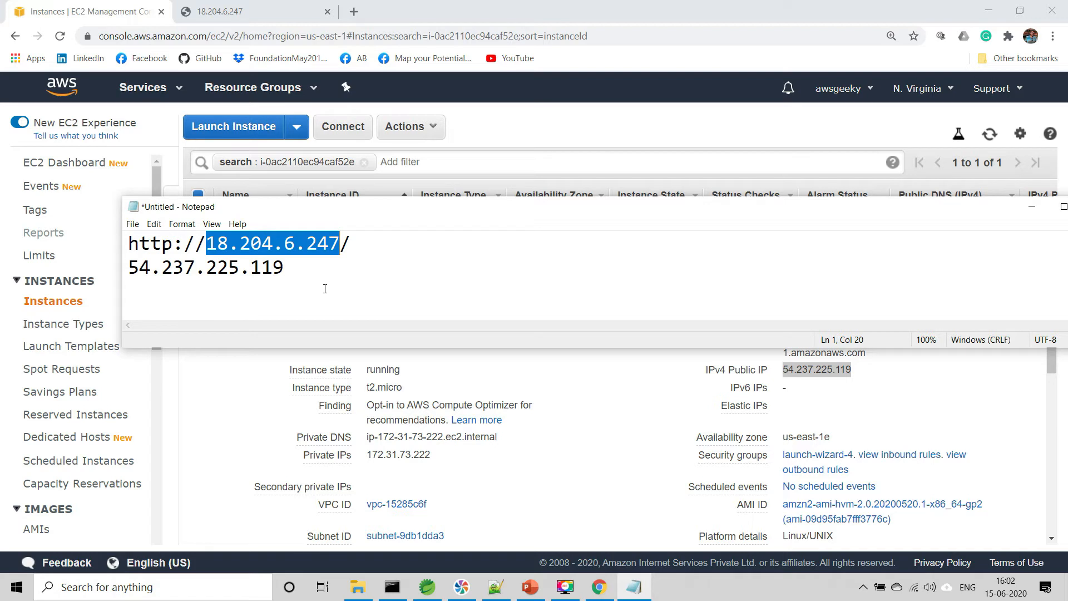
Step: Reload the web page at the old IP, load 54.237.225.119 in its tab, and recheck the instance's public IP in the console
{"action": "left_click", "coordinate": [256, 11]}
{"action": "left_click", "coordinate": [60, 38]}
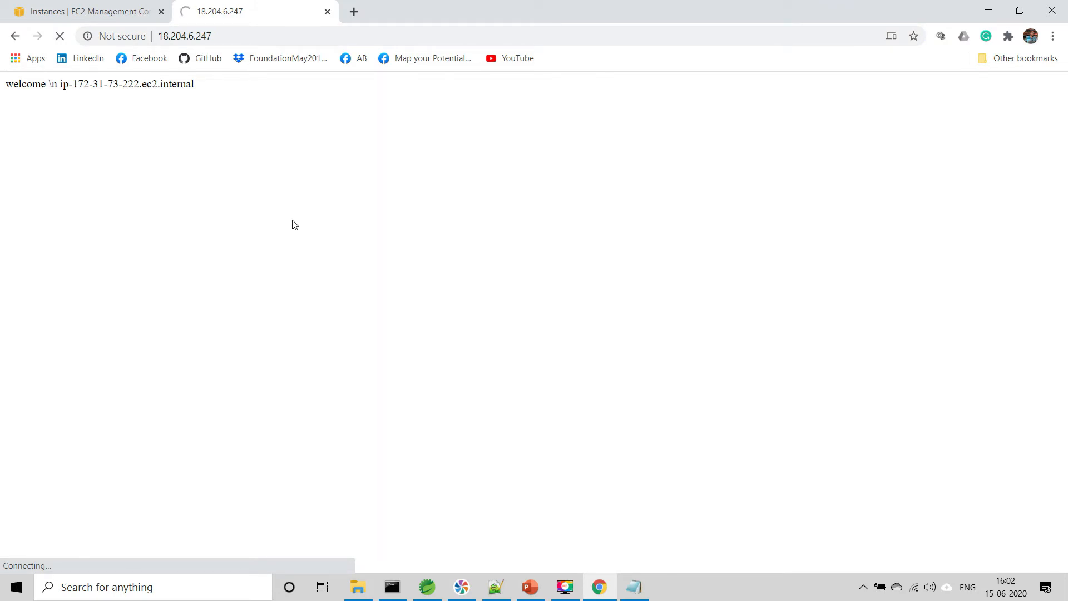
{"action": "left_click", "coordinate": [115, 8]}
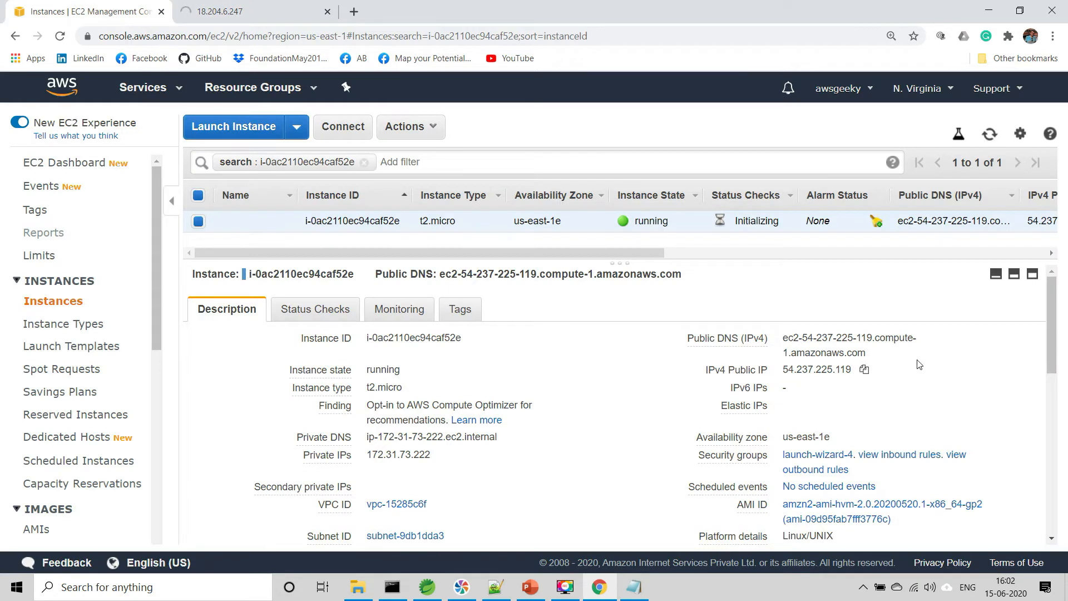
{"action": "left_click", "coordinate": [864, 370]}
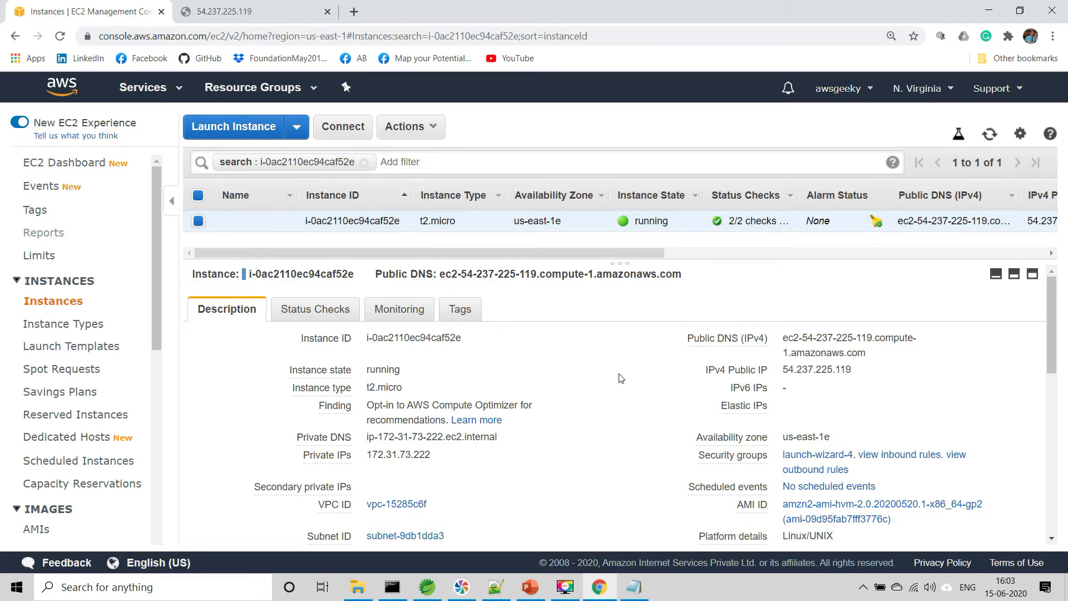
{"action": "mouse_move", "coordinate": [841, 372]}
{"action": "left_click", "coordinate": [864, 370]}
{"action": "mouse_move", "coordinate": [421, 377]}
Step: Allocate a new Elastic IP address from Amazon's pool of IPv4 addresses
{"action": "left_click_drag", "start_coordinate": [156, 294], "coordinate": [158, 472]}
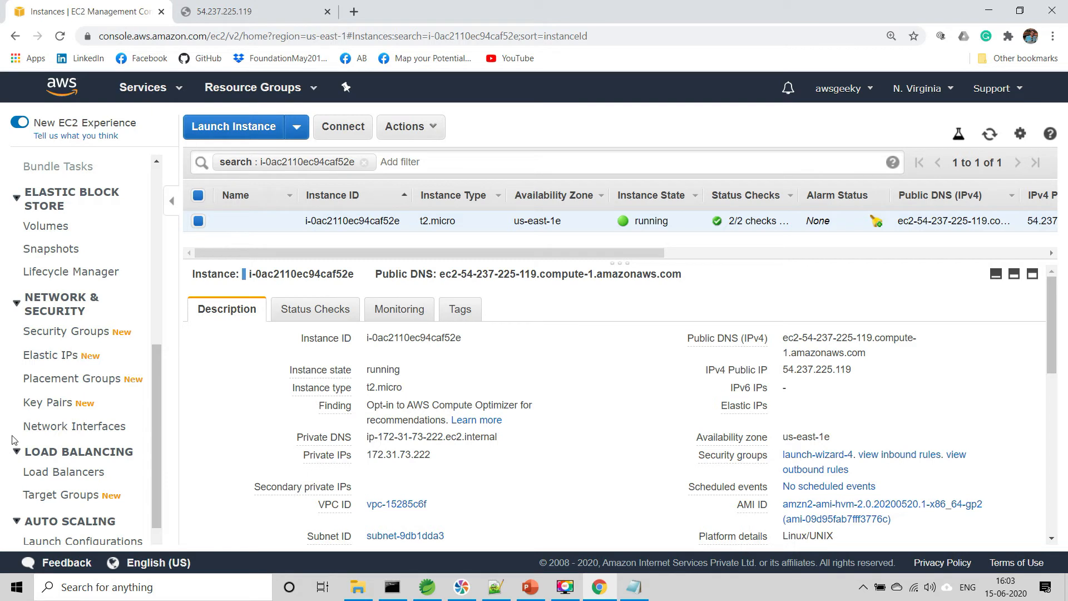
{"action": "left_click", "coordinate": [66, 359]}
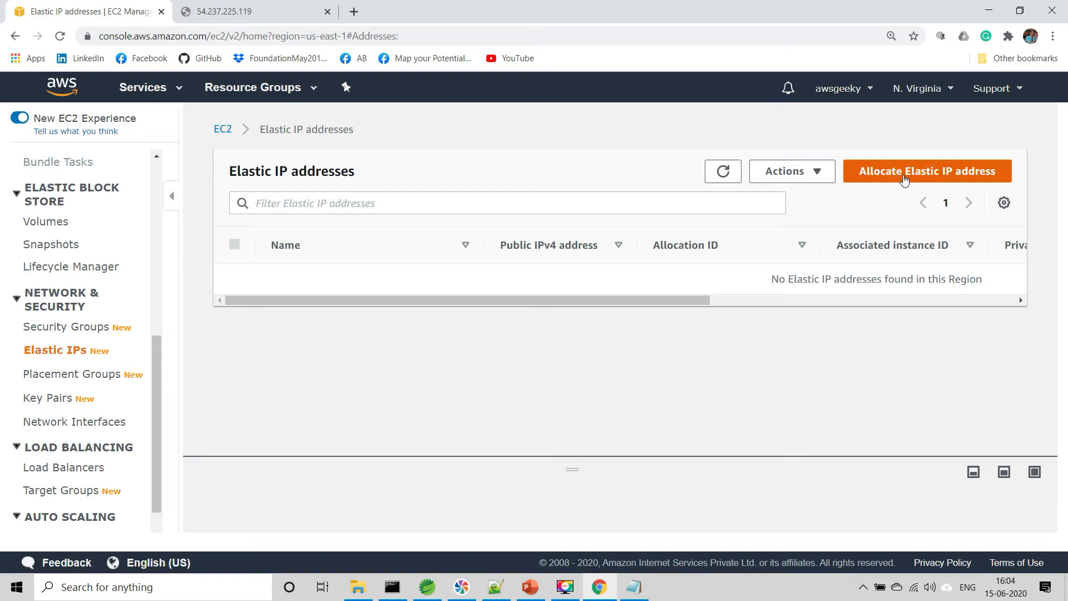
{"action": "left_click", "coordinate": [904, 179]}
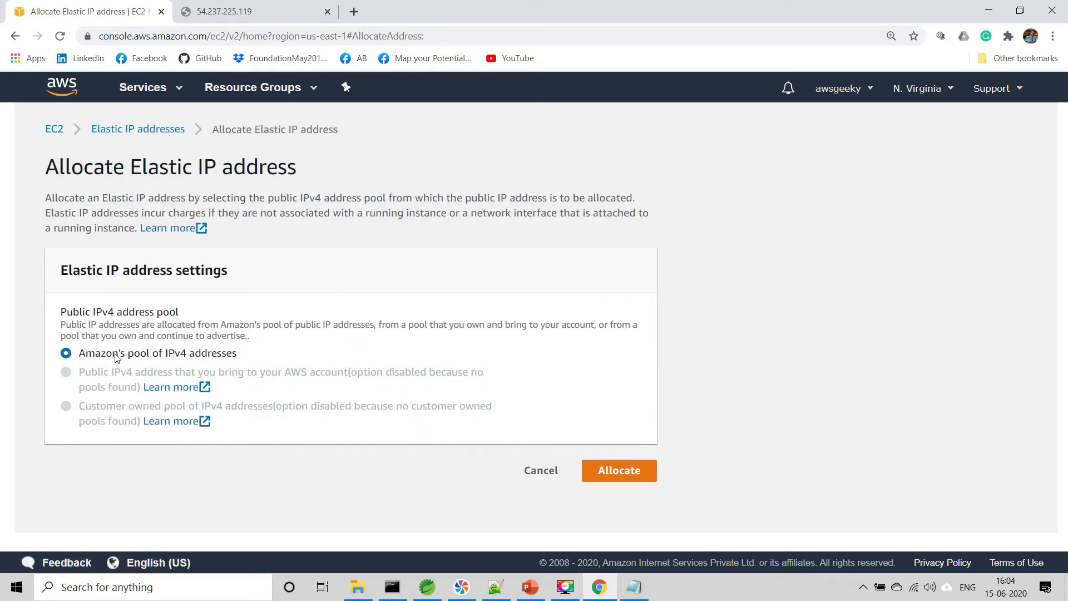
{"action": "left_click", "coordinate": [616, 473]}
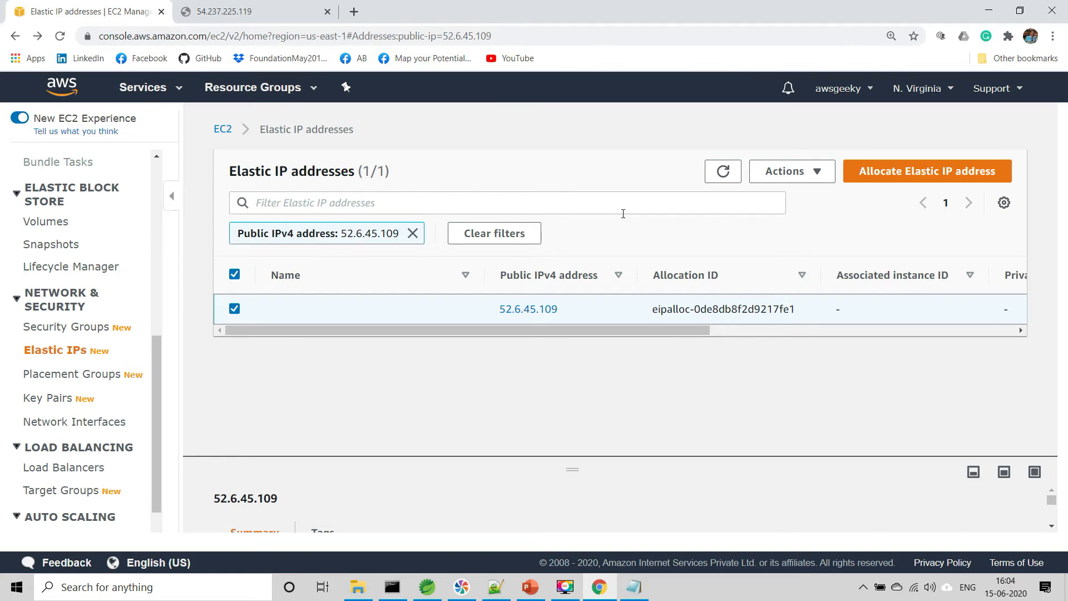
Step: Associate the Elastic IP address 52.6.45.109 with the running instance i-0ac2110ec94caf52e
{"action": "left_click", "coordinate": [810, 175]}
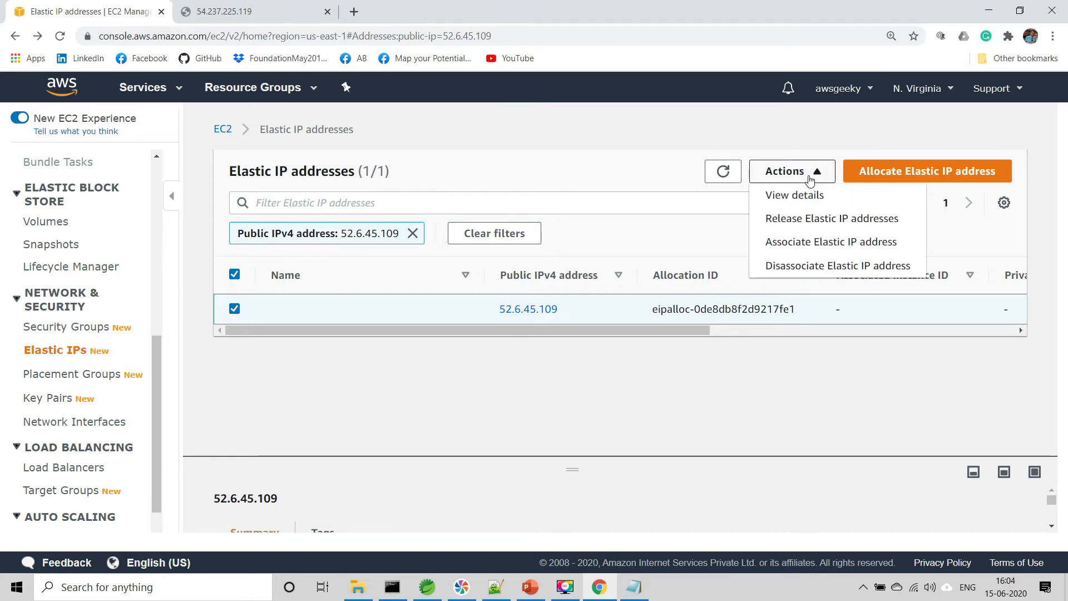
{"action": "left_click", "coordinate": [814, 243]}
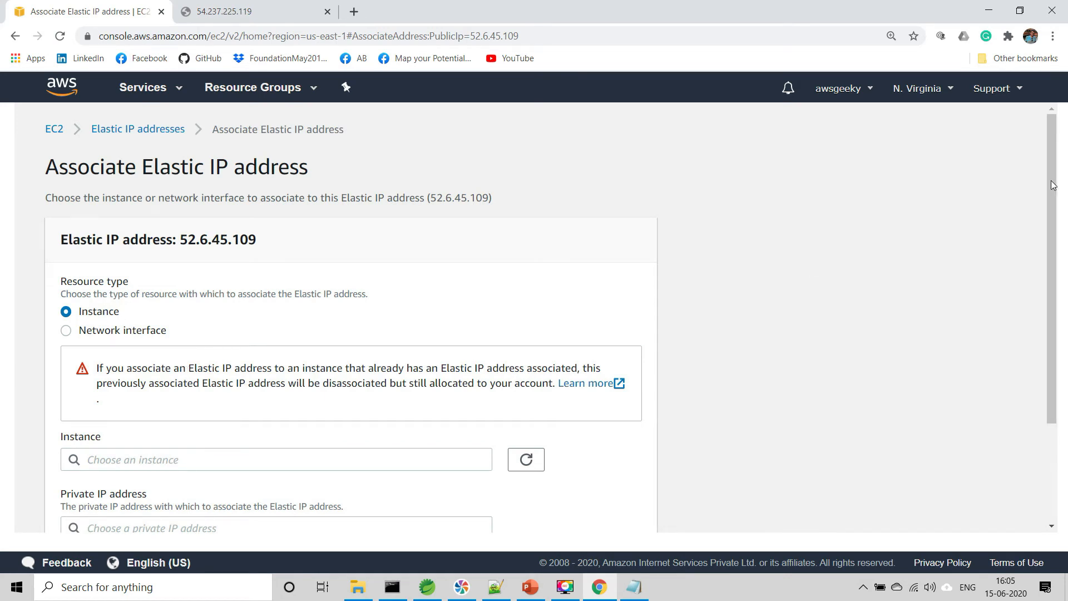
{"action": "scroll", "coordinate": [1051, 187], "scroll_direction": "down", "scroll_amount": 2}
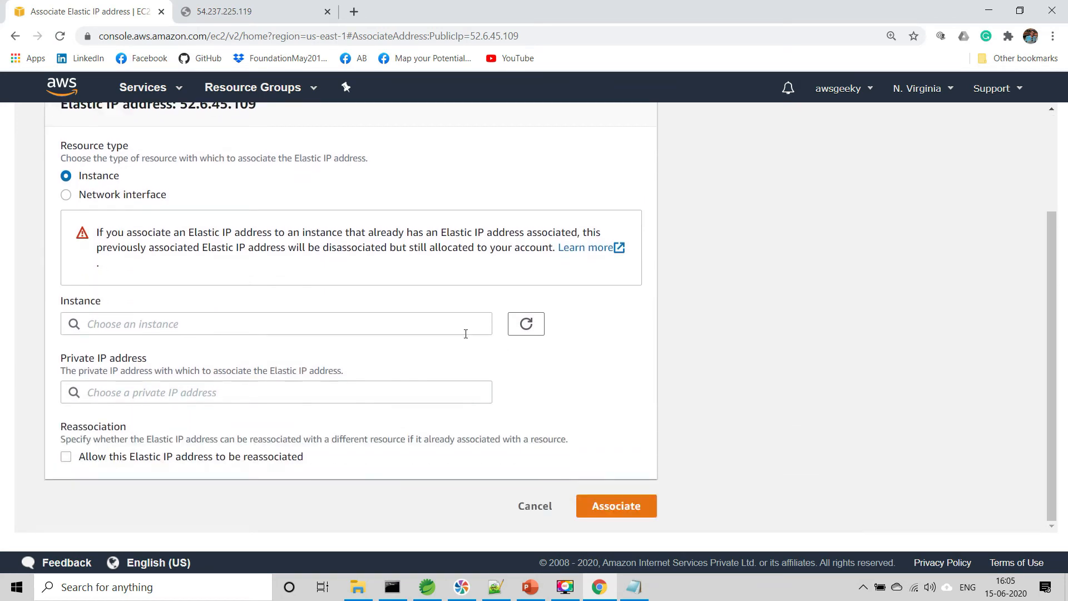
{"action": "left_click", "coordinate": [231, 318]}
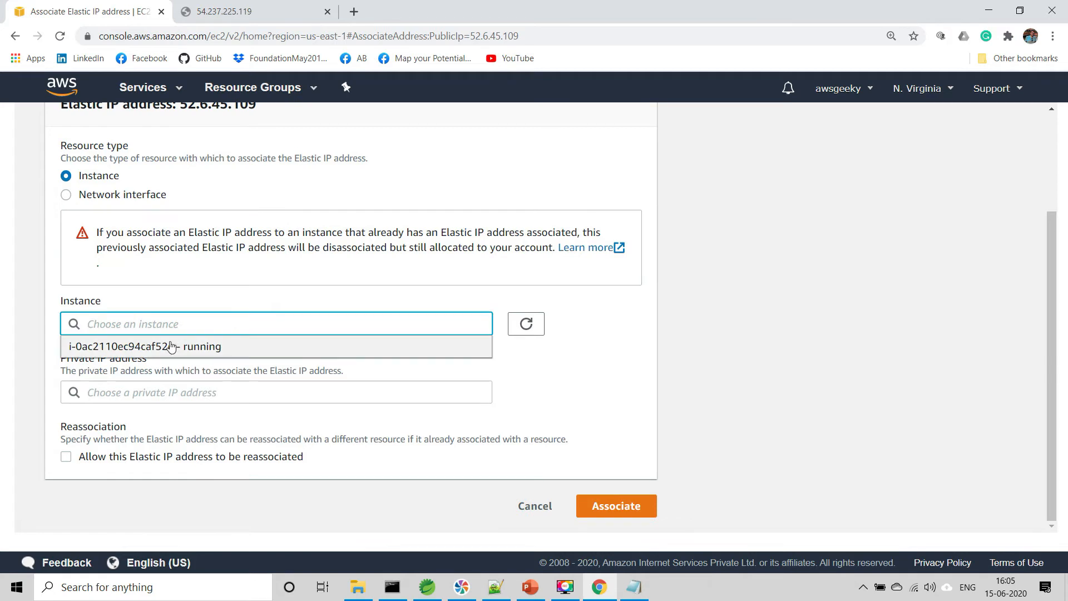
{"action": "left_click", "coordinate": [155, 349]}
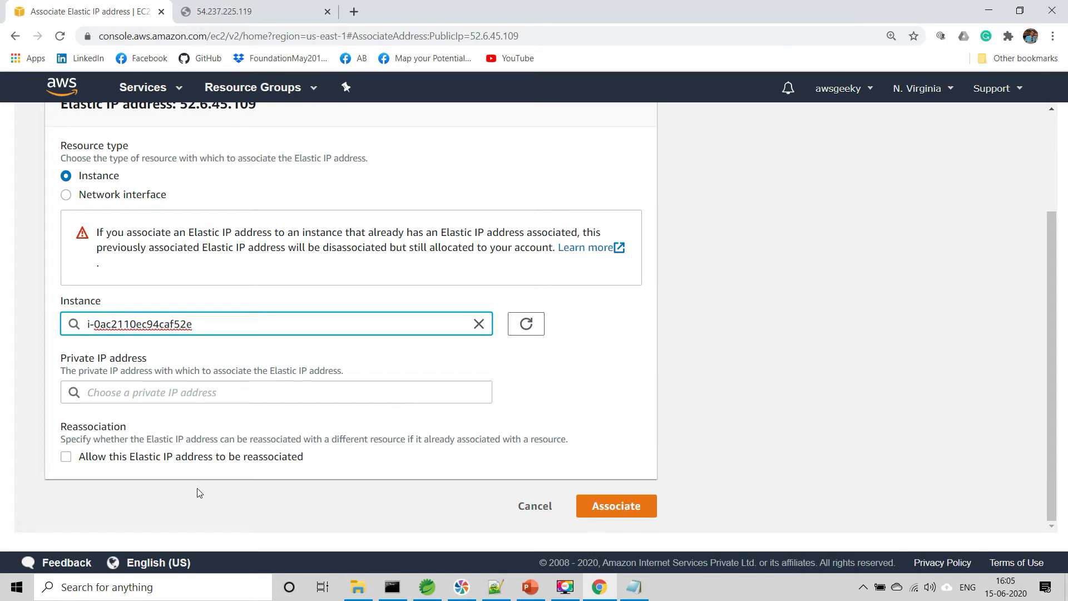
{"action": "left_click", "coordinate": [602, 511]}
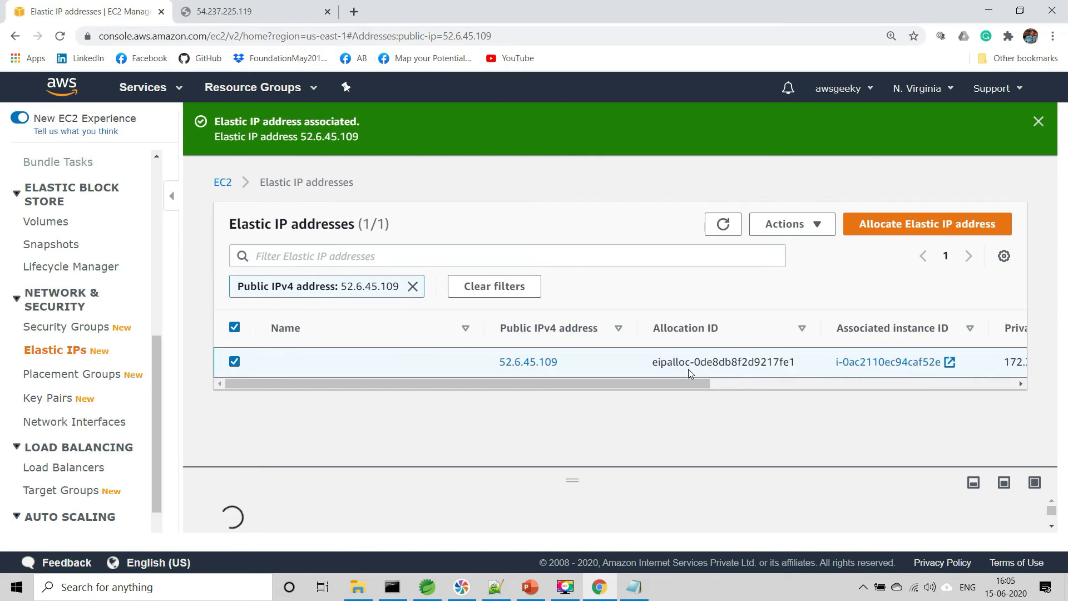
Step: Copy the Elastic IP address 52.6.45.109 into Notepad below the other addresses, leaving a blank line between
{"action": "left_click_drag", "start_coordinate": [570, 367], "coordinate": [498, 366]}
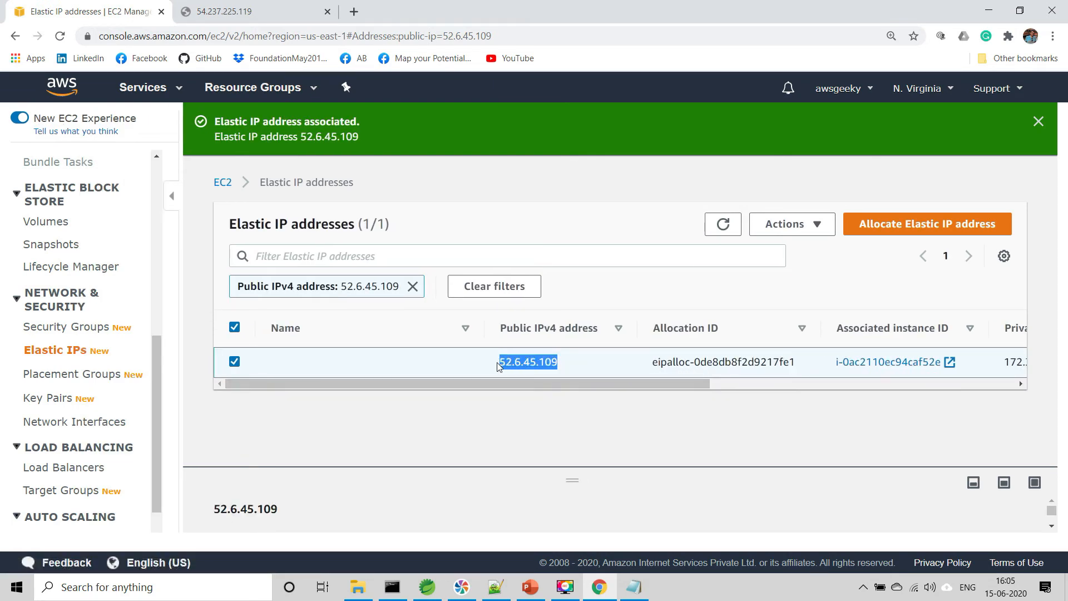
{"action": "left_click", "coordinate": [635, 587]}
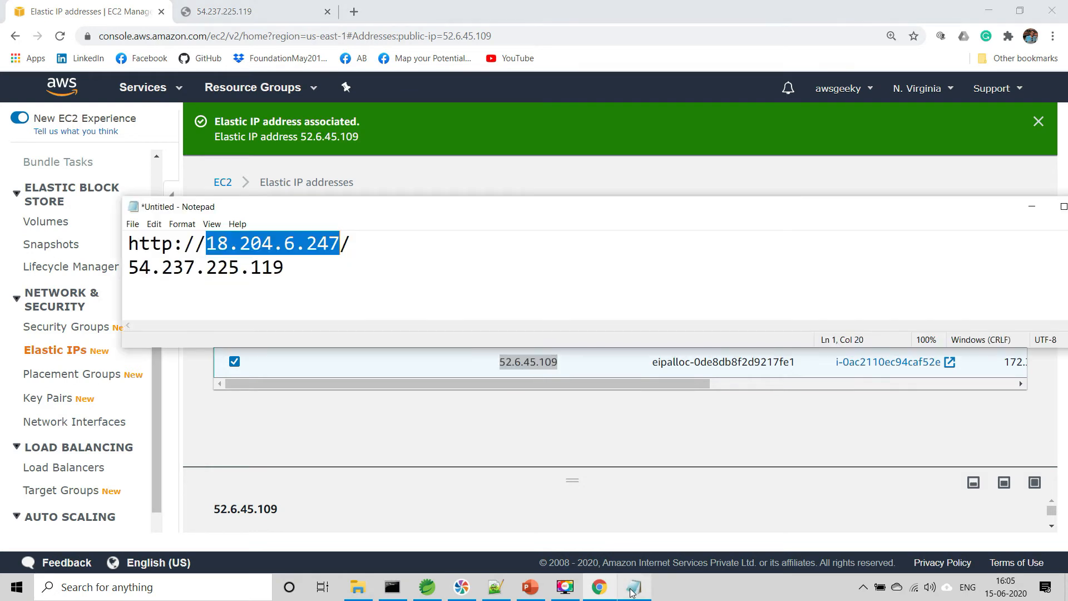
{"action": "left_click", "coordinate": [329, 269]}
{"action": "key", "text": "Return"}
{"action": "key", "text": "Return"}
{"action": "key", "text": "ctrl+v"}
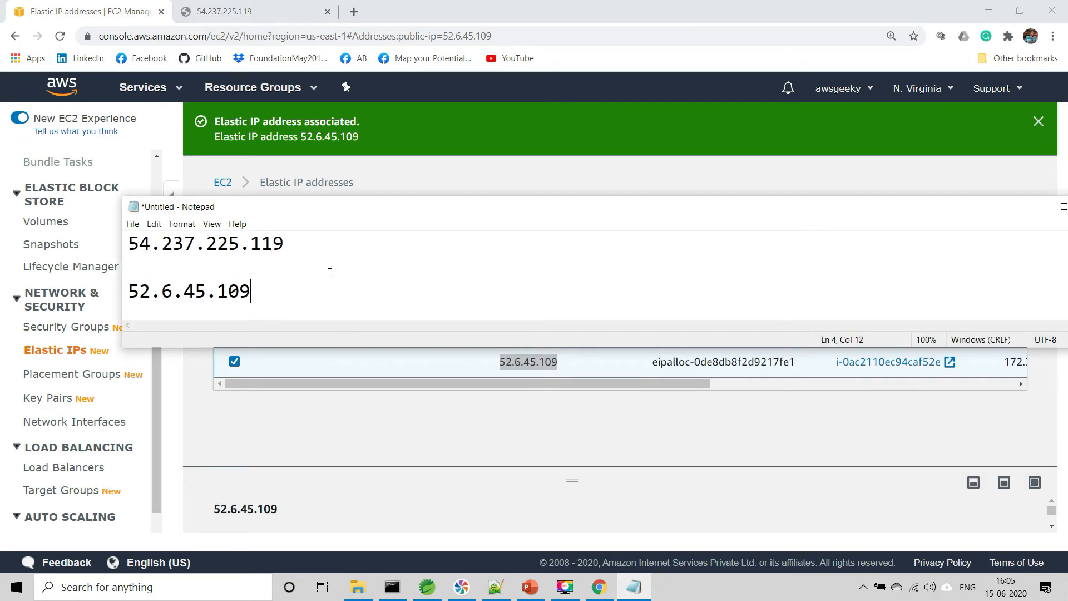
Step: Return to the EC2 instances list, enlarge the list area and select the running instance to examine its public and Elastic IP
{"action": "left_click", "coordinate": [442, 476]}
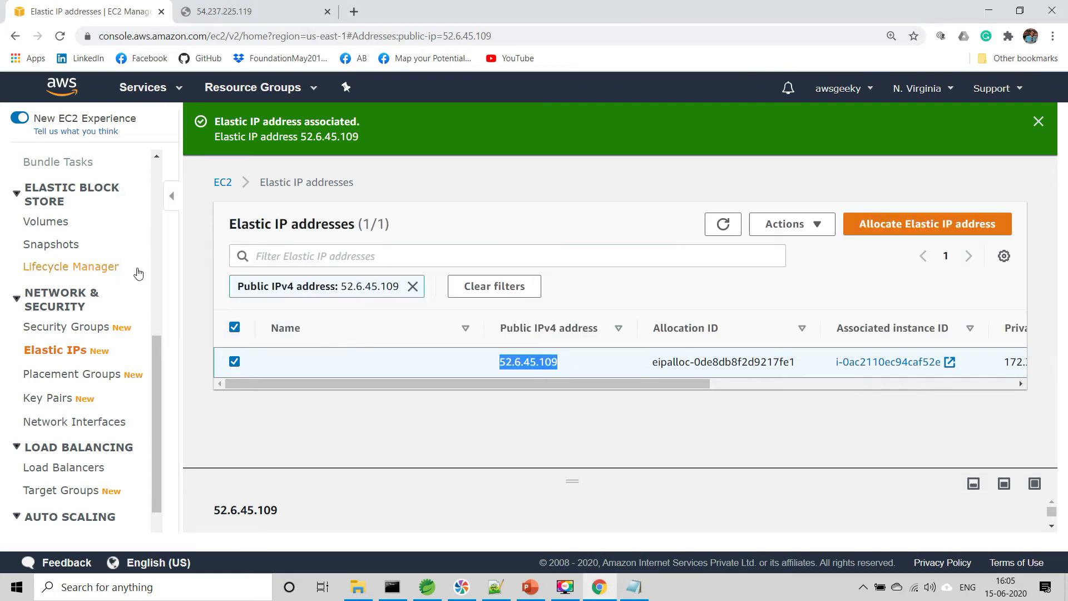
{"action": "scroll", "coordinate": [158, 222], "scroll_direction": "up", "scroll_amount": 5}
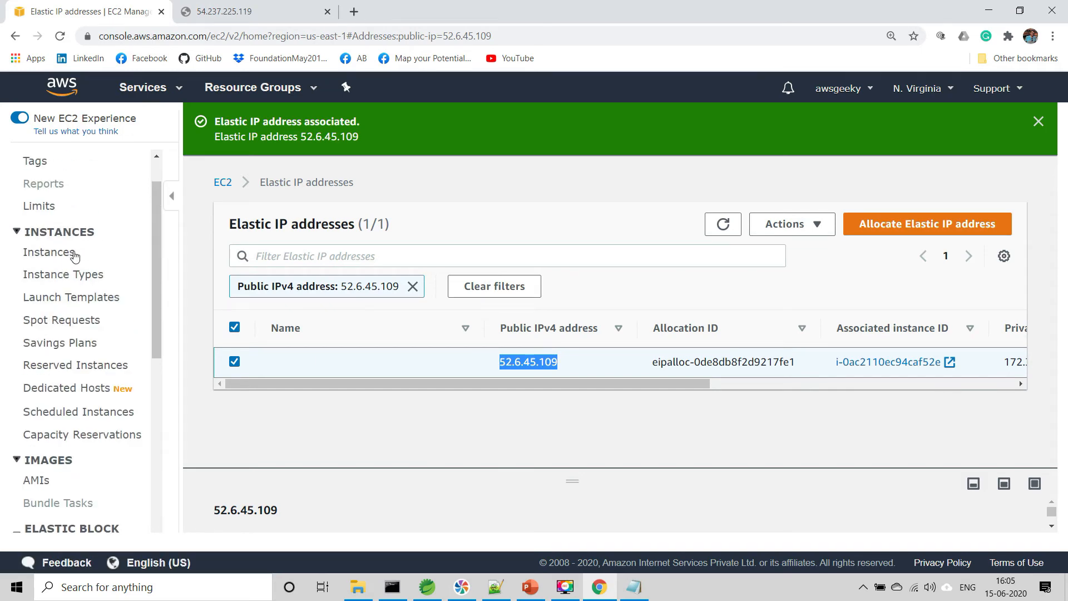
{"action": "left_click", "coordinate": [49, 253]}
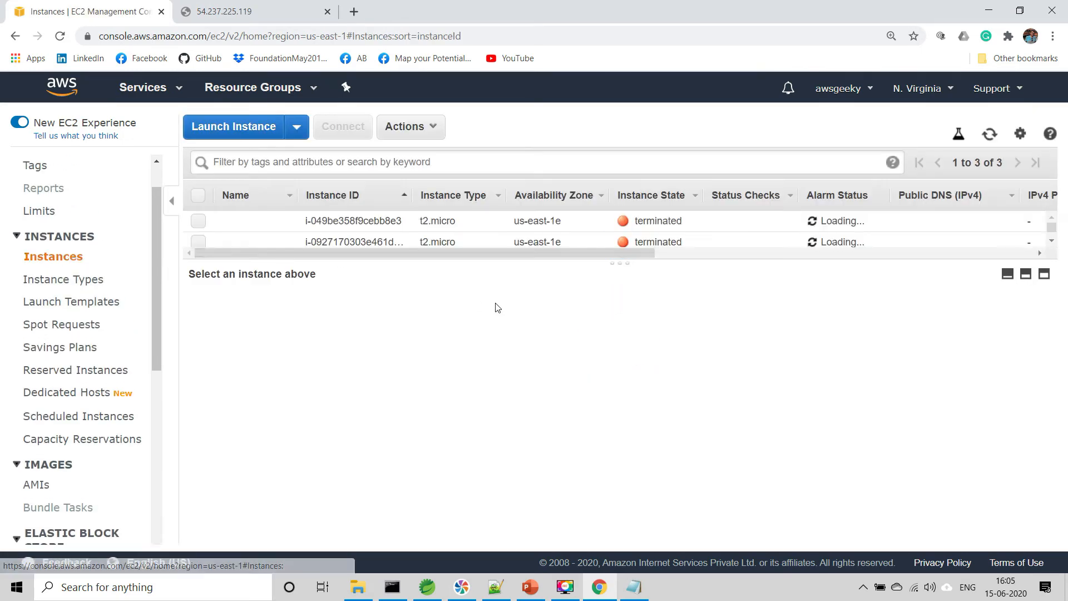
{"action": "left_click_drag", "start_coordinate": [933, 261], "coordinate": [930, 303]}
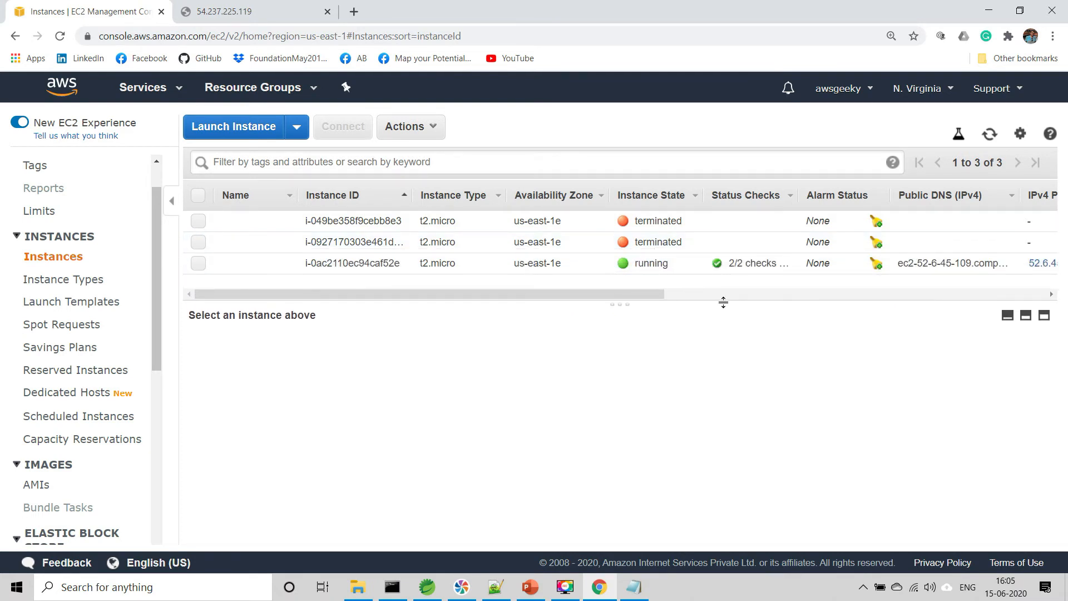
{"action": "double_click", "coordinate": [324, 263]}
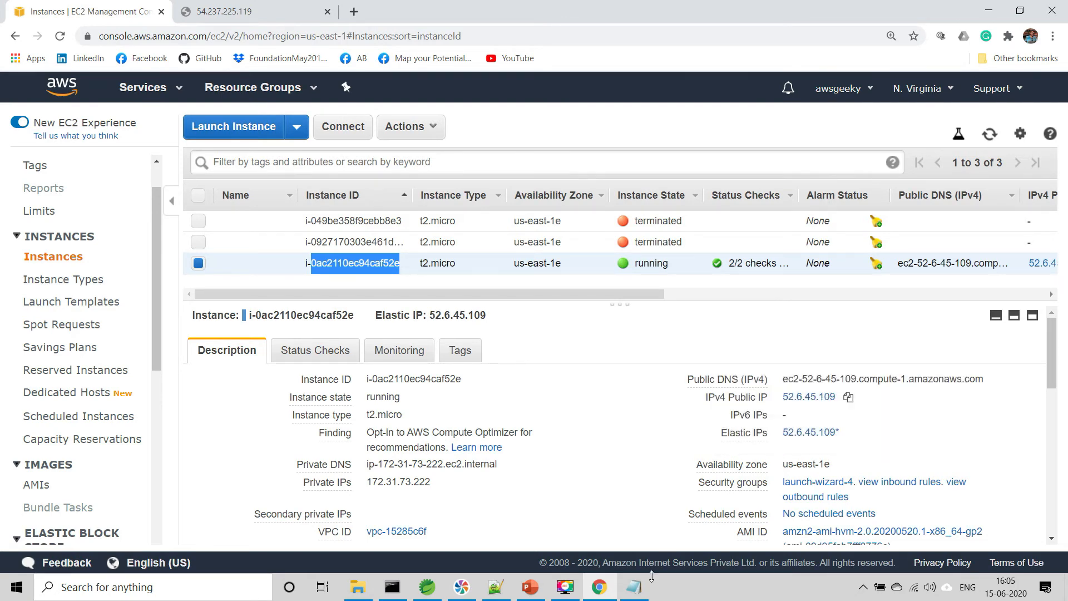
Step: Compare the Elastic IP noted in Notepad with the address in the instance's description, then return to the console
{"action": "left_click", "coordinate": [635, 587]}
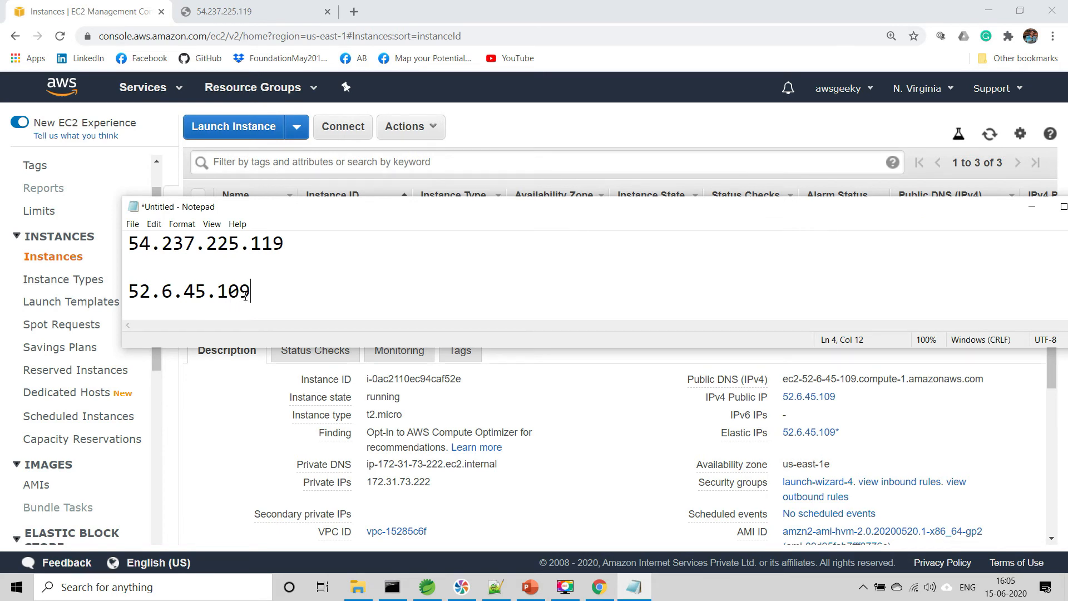
{"action": "left_click_drag", "start_coordinate": [248, 293], "coordinate": [131, 294]}
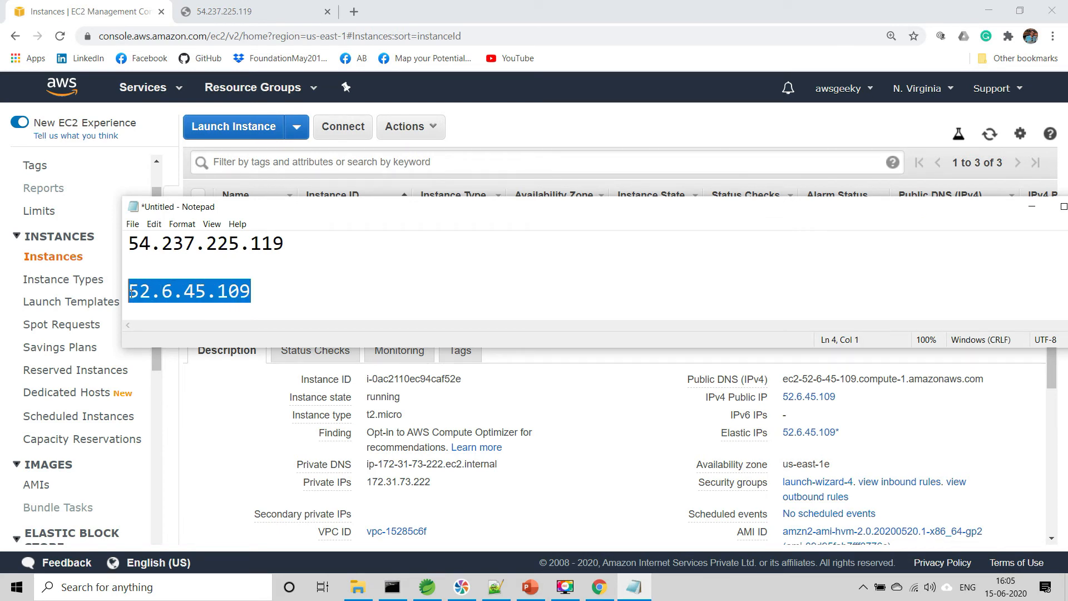
{"action": "left_click", "coordinate": [472, 376]}
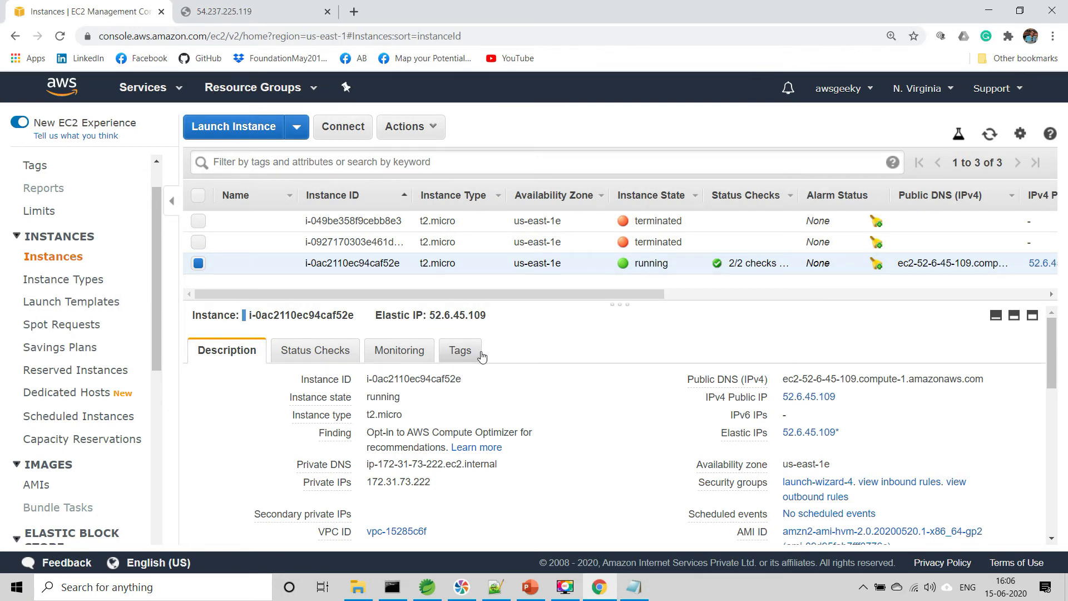
Step: Stop the running instance i-0ac2110ec94caf52e and reload the instances page to check its public and Elastic IP
{"action": "left_click", "coordinate": [405, 126]}
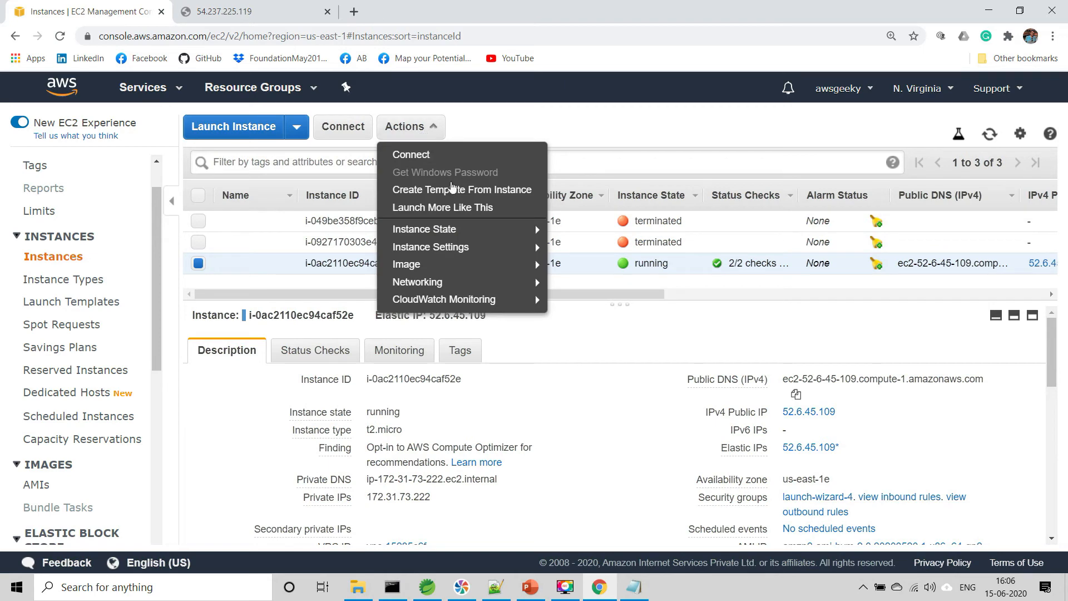
{"action": "mouse_move", "coordinate": [494, 229]}
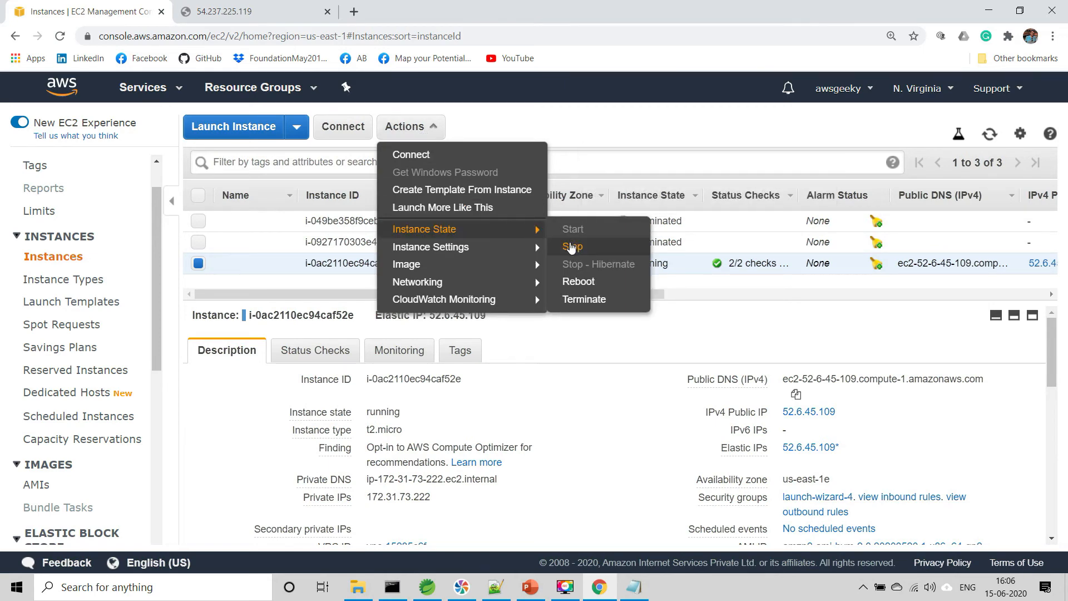
{"action": "left_click", "coordinate": [571, 246]}
{"action": "left_click", "coordinate": [778, 427]}
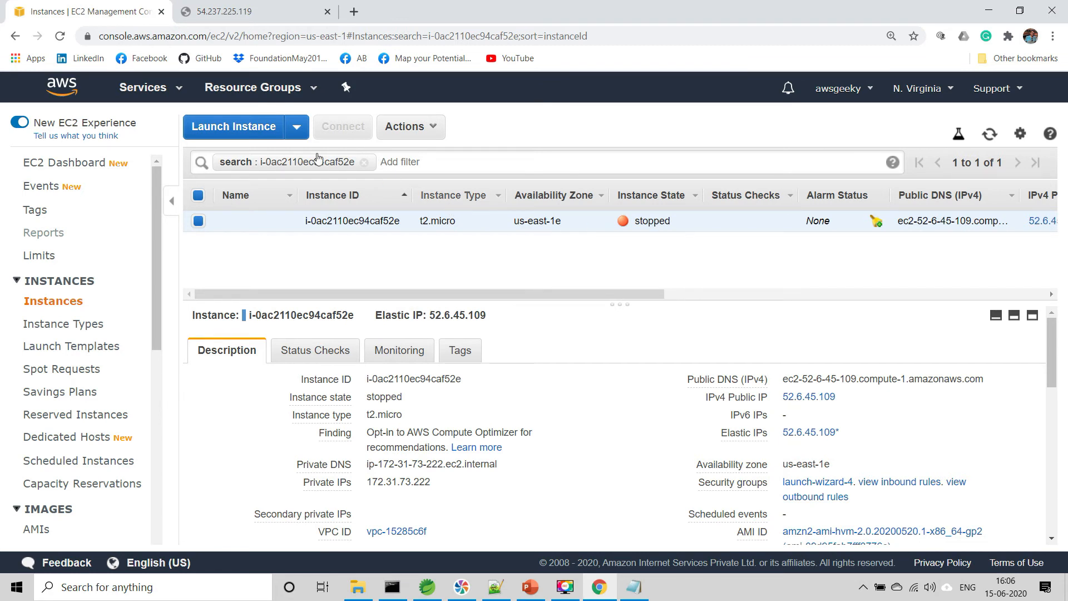
{"action": "left_click", "coordinate": [59, 37]}
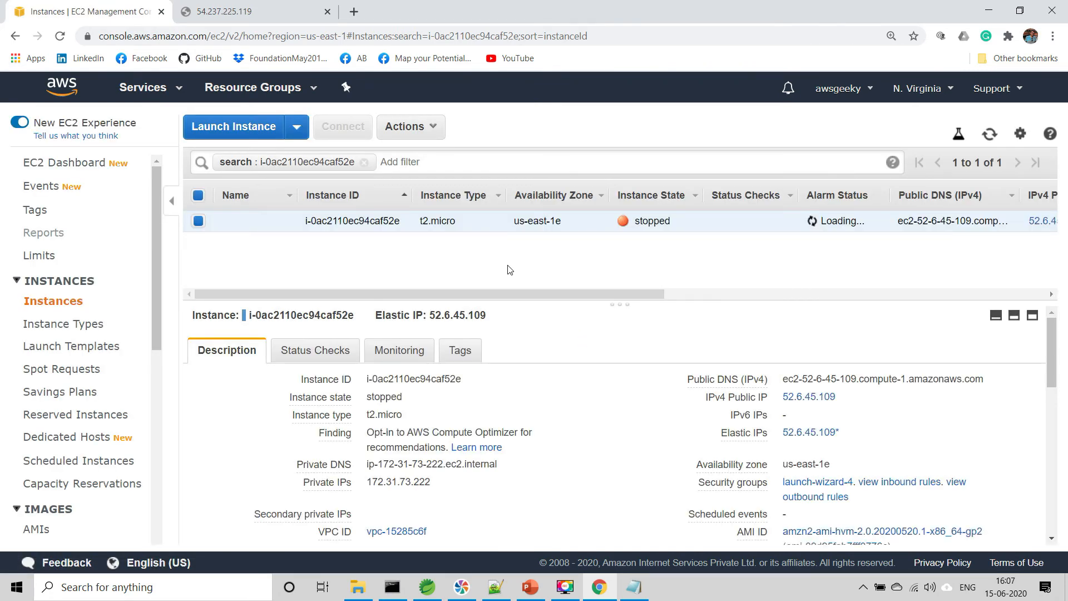
{"action": "mouse_move", "coordinate": [842, 406]}
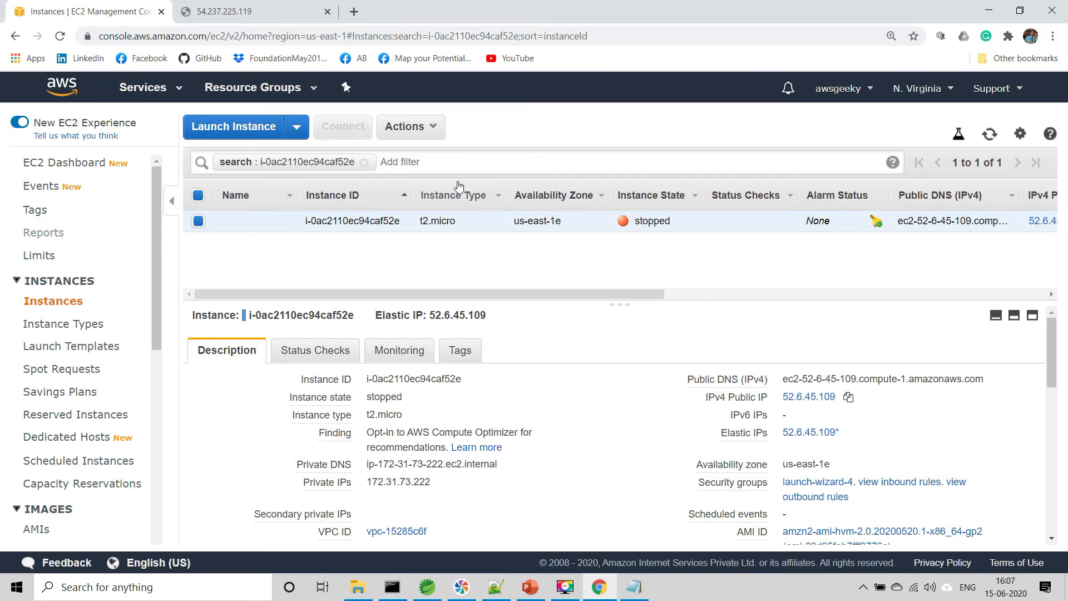
Step: Start the stopped instance i-0ac2110ec94caf52e again, then reload the page and copy its IPv4 public IP
{"action": "left_click", "coordinate": [430, 139]}
{"action": "mouse_move", "coordinate": [501, 229]}
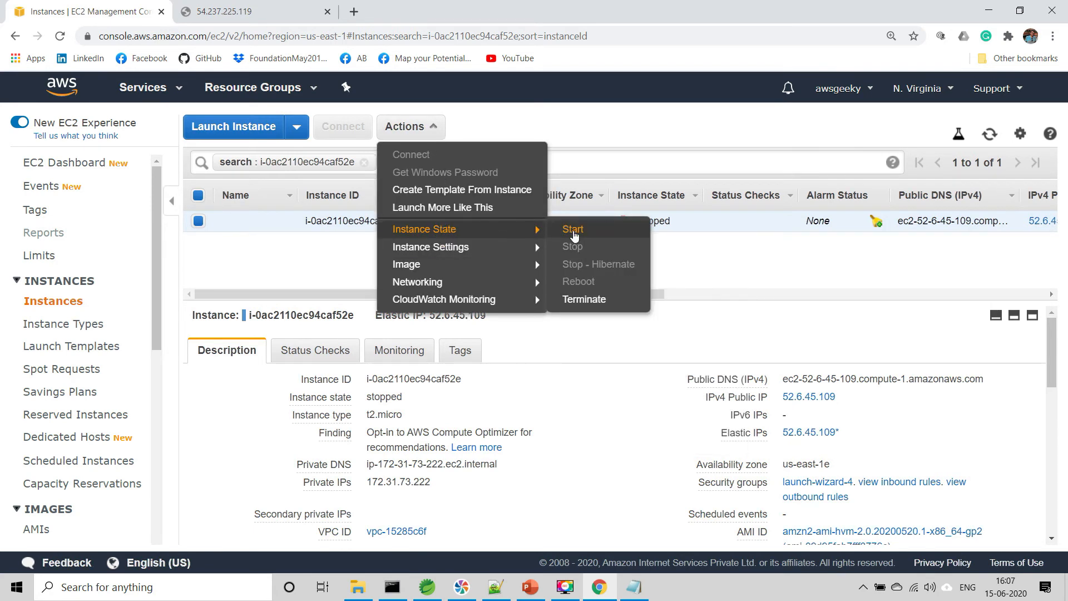
{"action": "left_click", "coordinate": [574, 233]}
{"action": "left_click", "coordinate": [740, 388]}
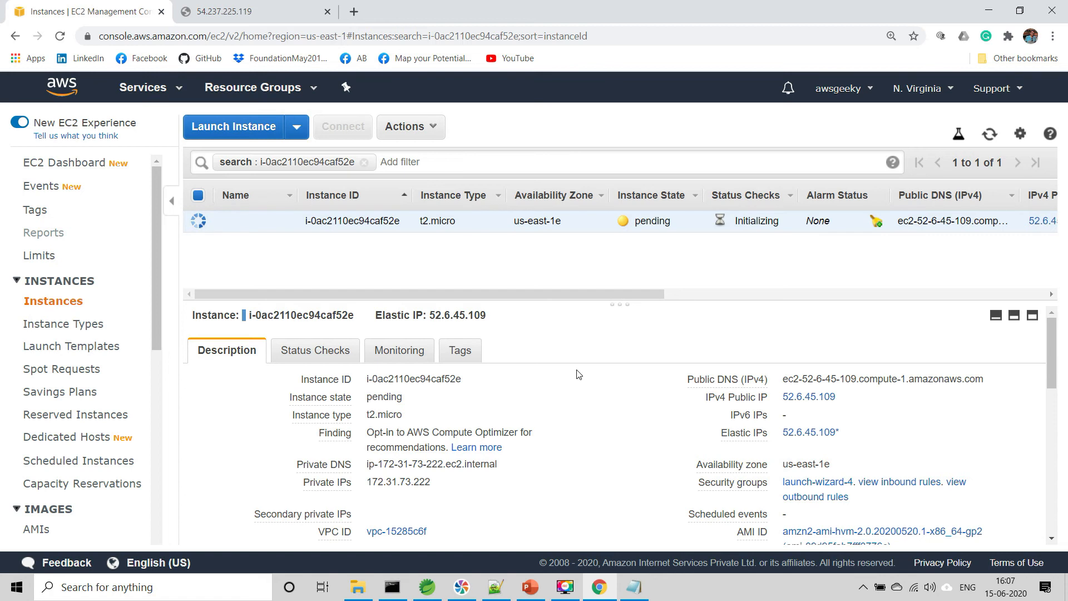
{"action": "left_click", "coordinate": [65, 40]}
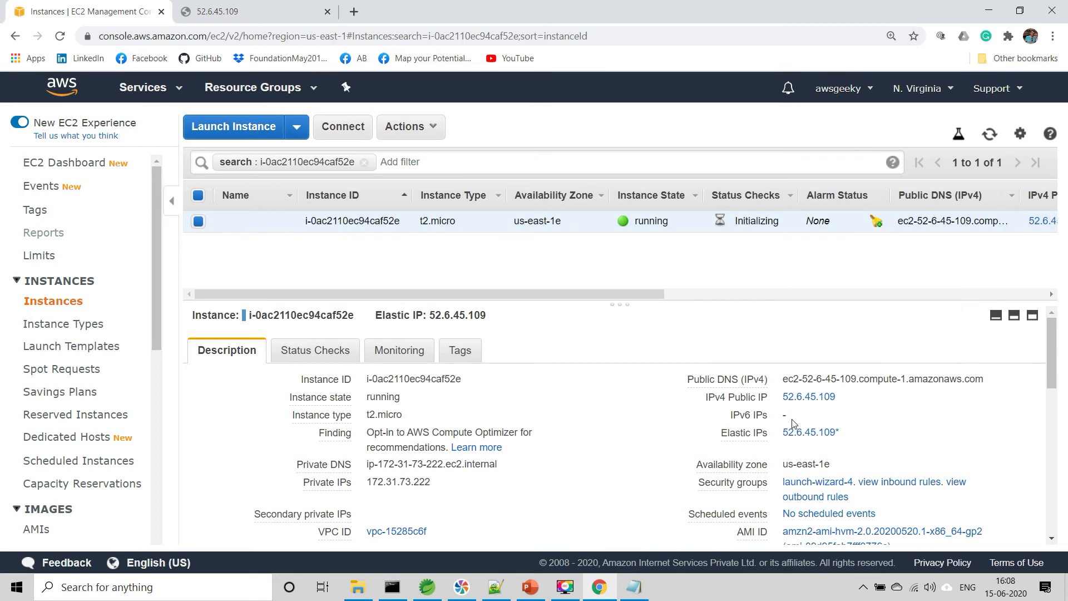
{"action": "left_click", "coordinate": [847, 398]}
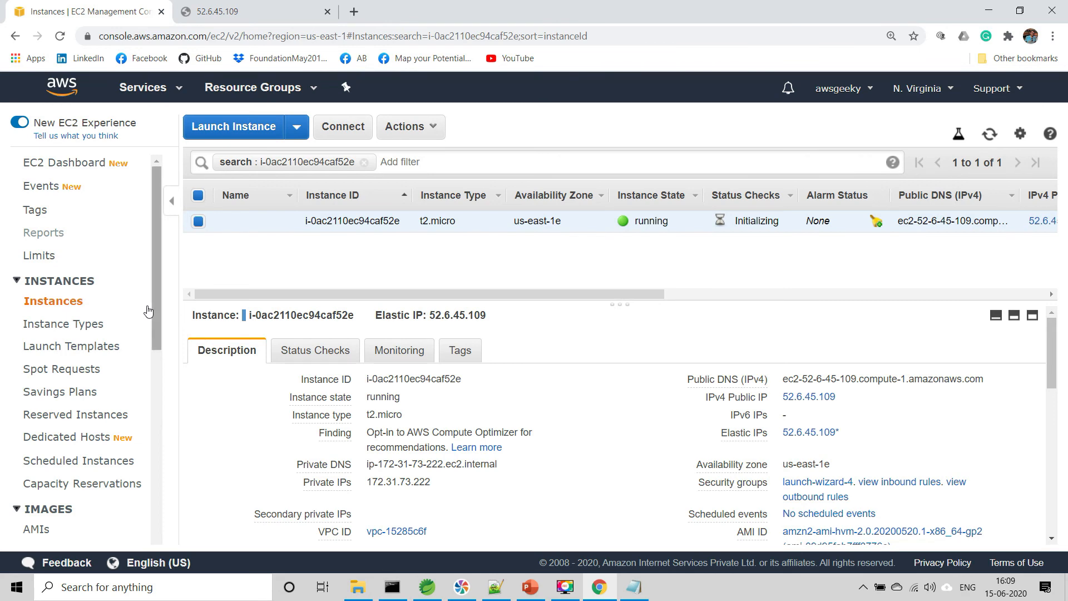
Step: Disassociate the Elastic IP address 52.6.45.109 from the instance i-0ac2110ec94caf52e in the Elastic IPs list
{"action": "left_click_drag", "start_coordinate": [155, 306], "coordinate": [149, 440]}
{"action": "left_click", "coordinate": [76, 449]}
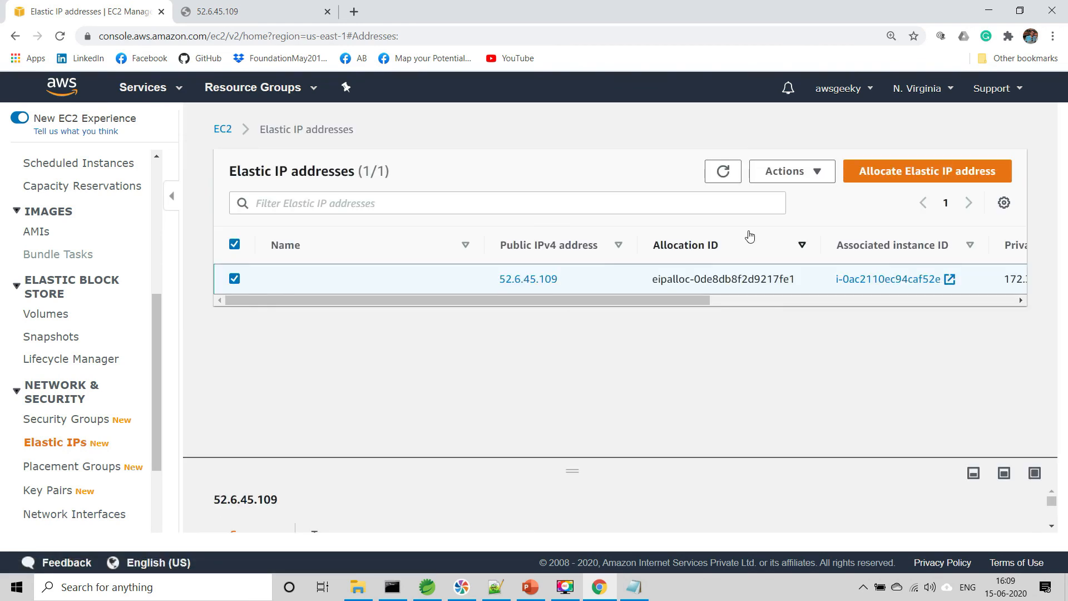
{"action": "left_click", "coordinate": [797, 170]}
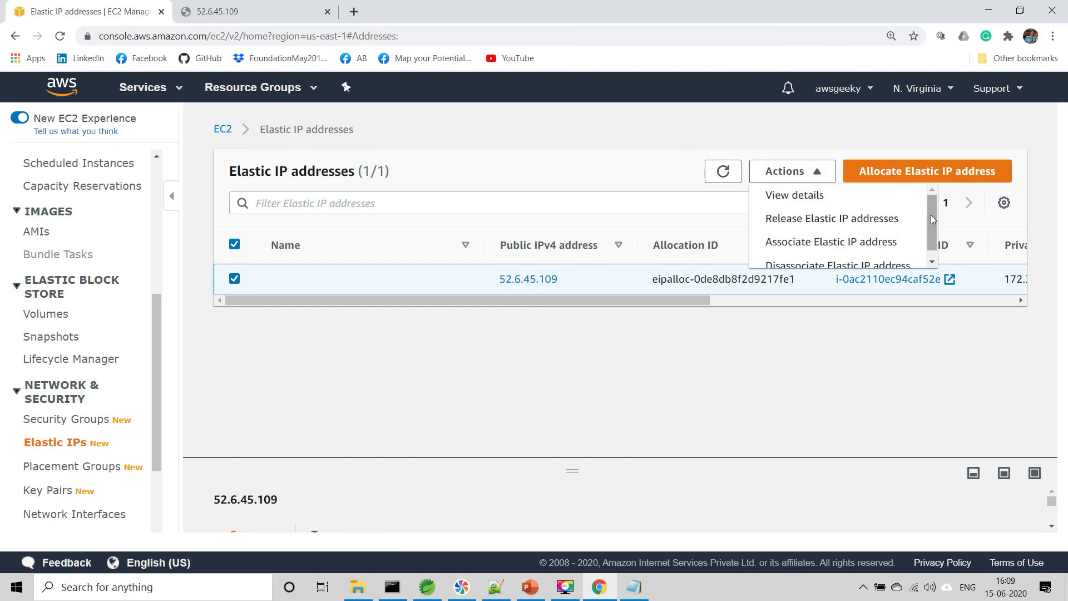
{"action": "left_click_drag", "start_coordinate": [931, 217], "coordinate": [933, 230]}
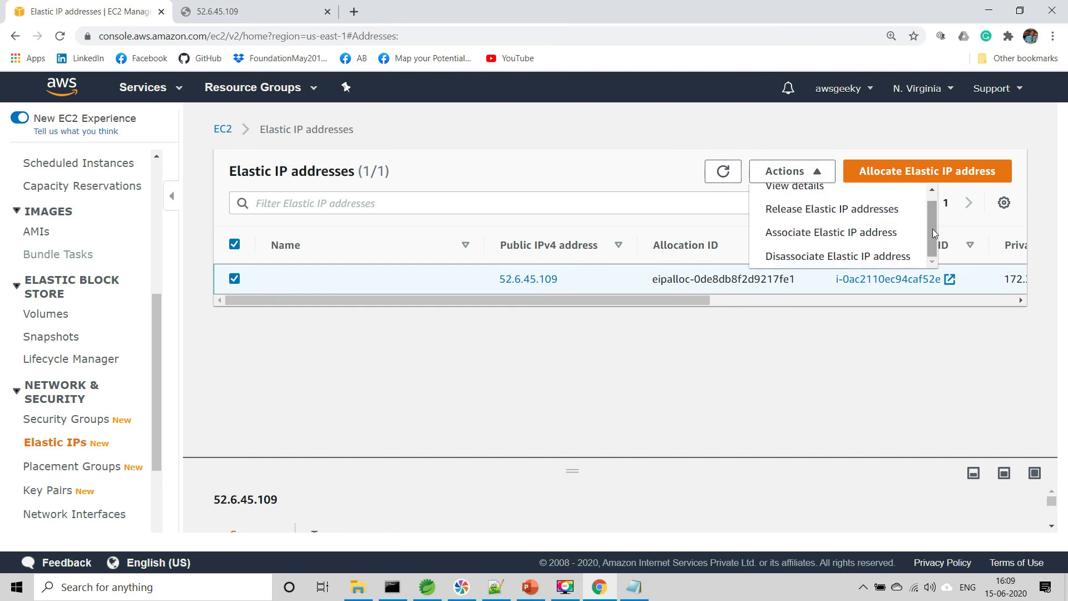
{"action": "left_click", "coordinate": [872, 254]}
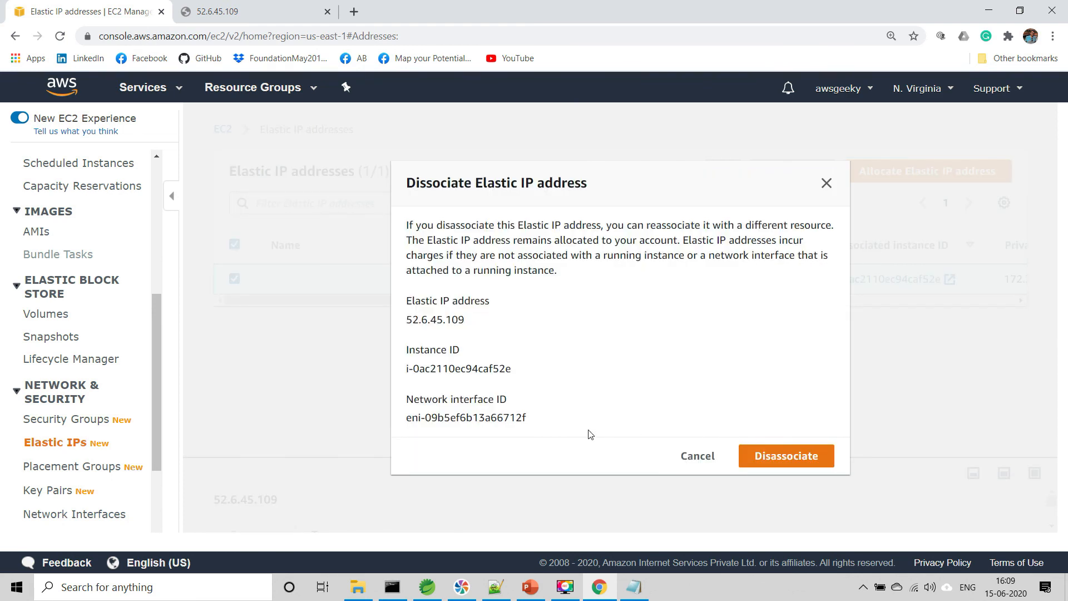
{"action": "left_click", "coordinate": [794, 455]}
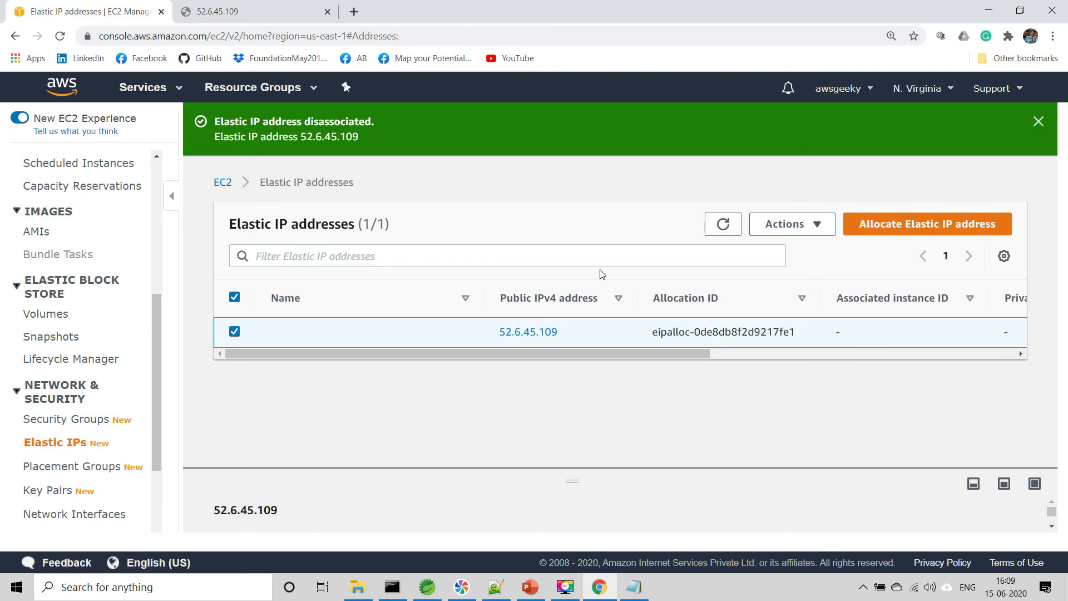
Step: Release the disassociated Elastic IP address 52.6.45.109 from the account
{"action": "left_click", "coordinate": [823, 222]}
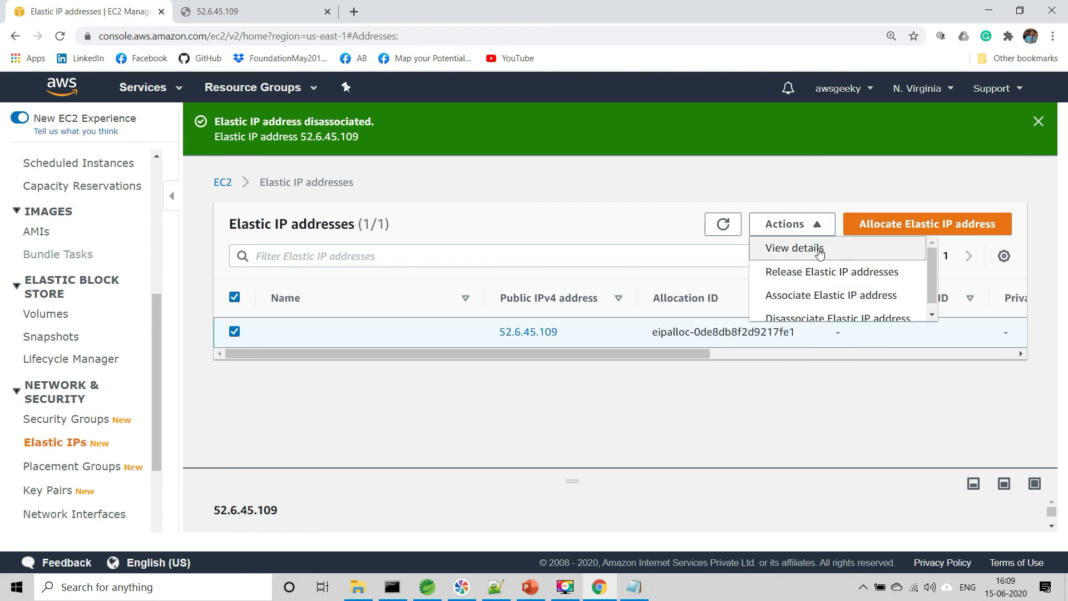
{"action": "left_click", "coordinate": [819, 272]}
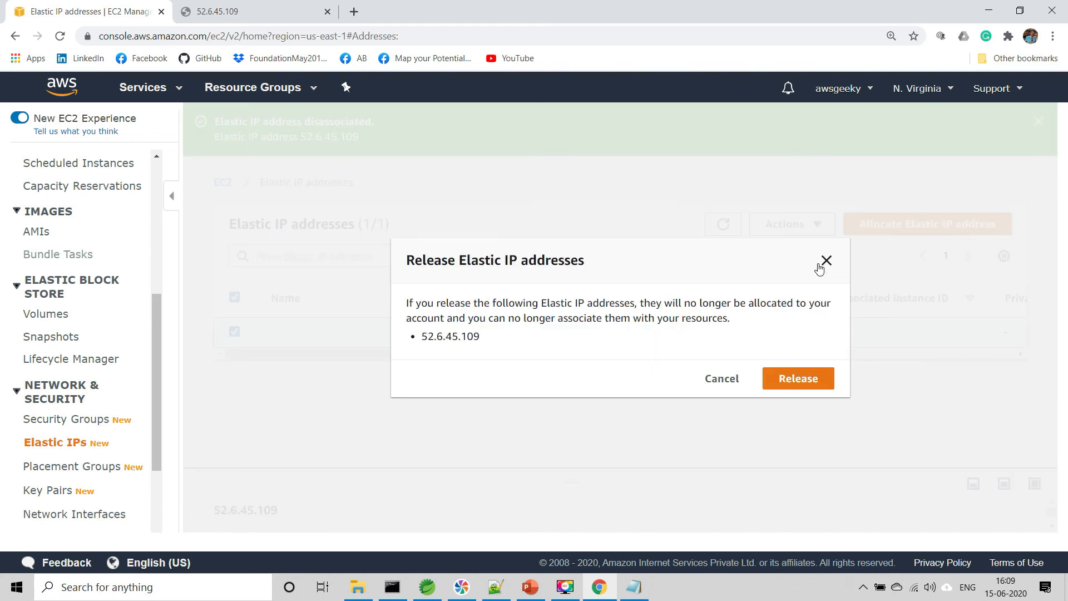
{"action": "left_click", "coordinate": [790, 378]}
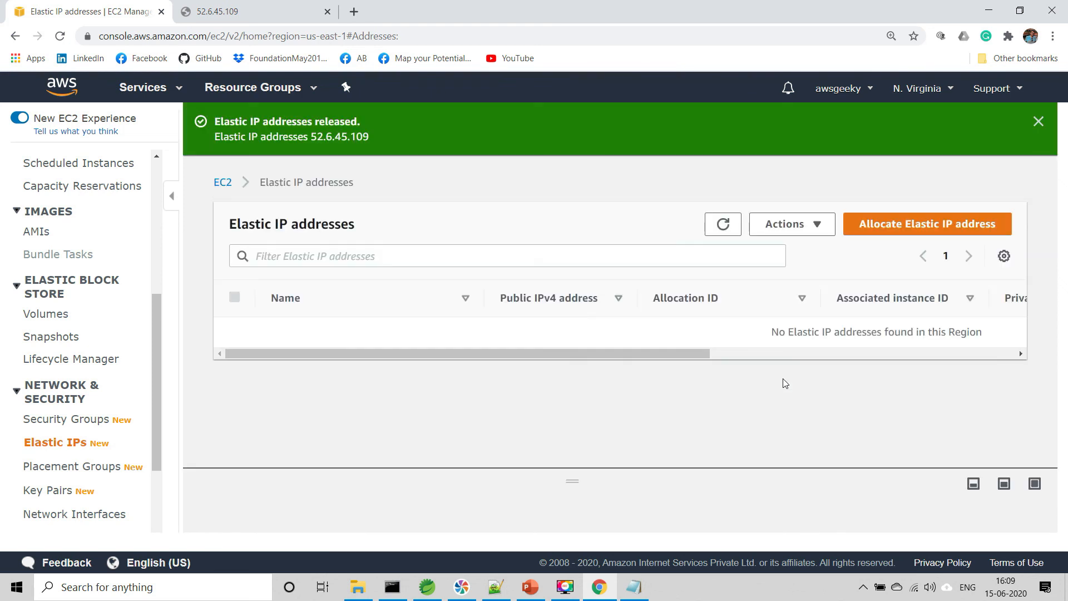